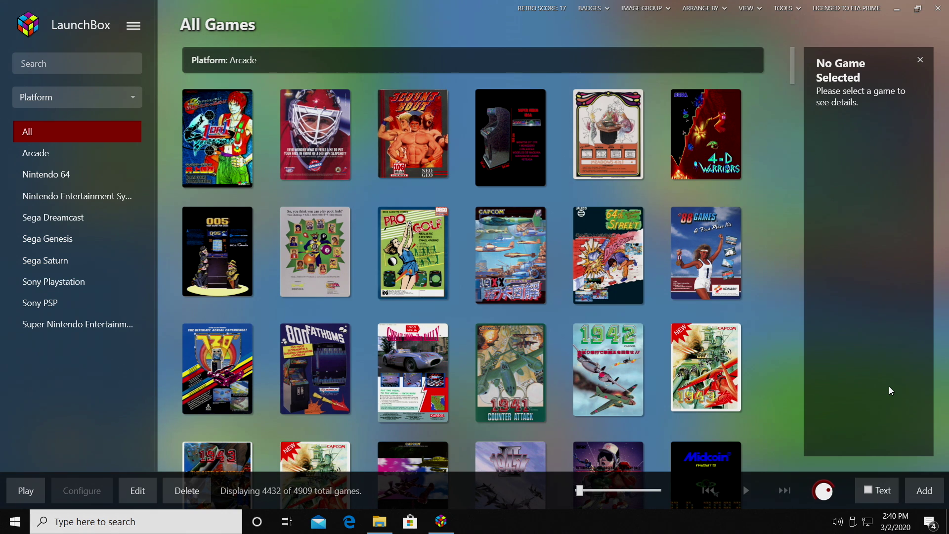
Examine the game files in the Nintendo GameCube and Nintendo wii folders on the desktop, and return to the game library
left_click(897, 9)
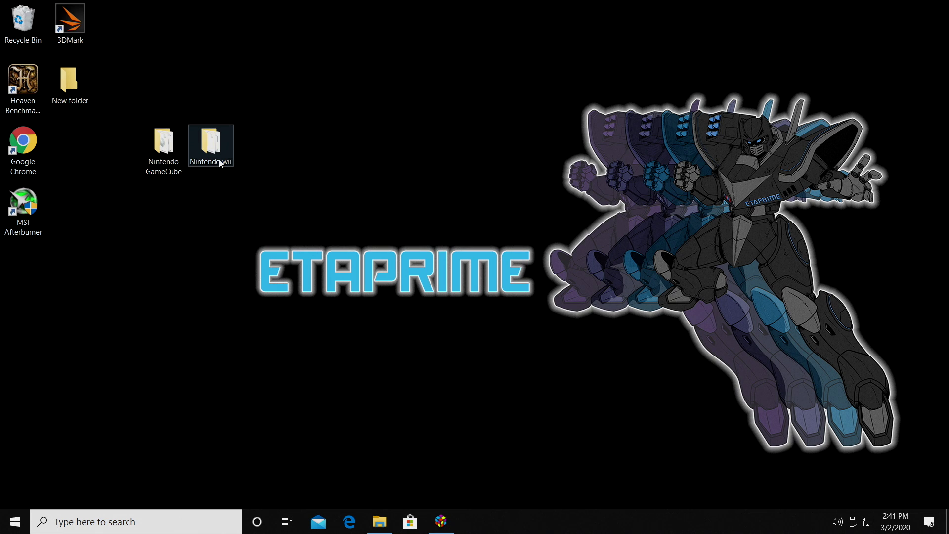
double_click(176, 163)
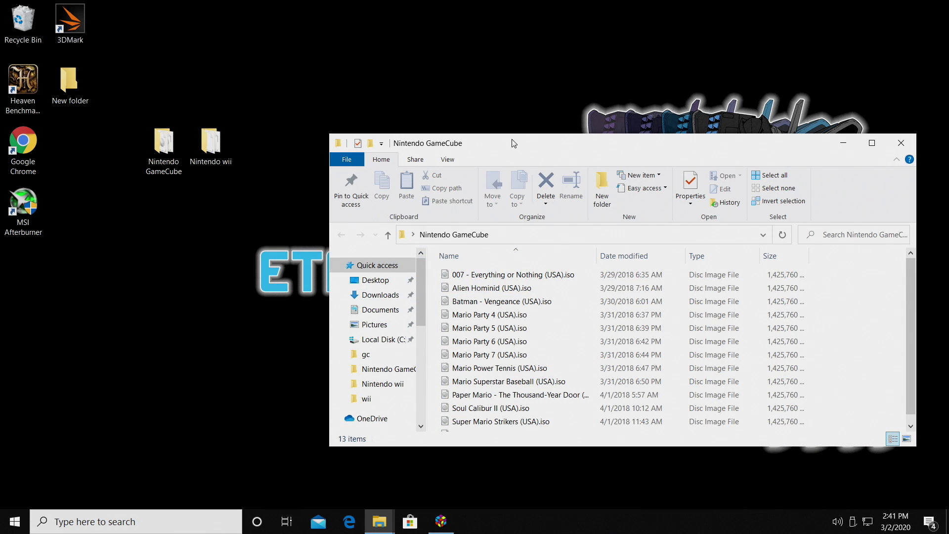
left_click_drag(514, 143, 435, 74)
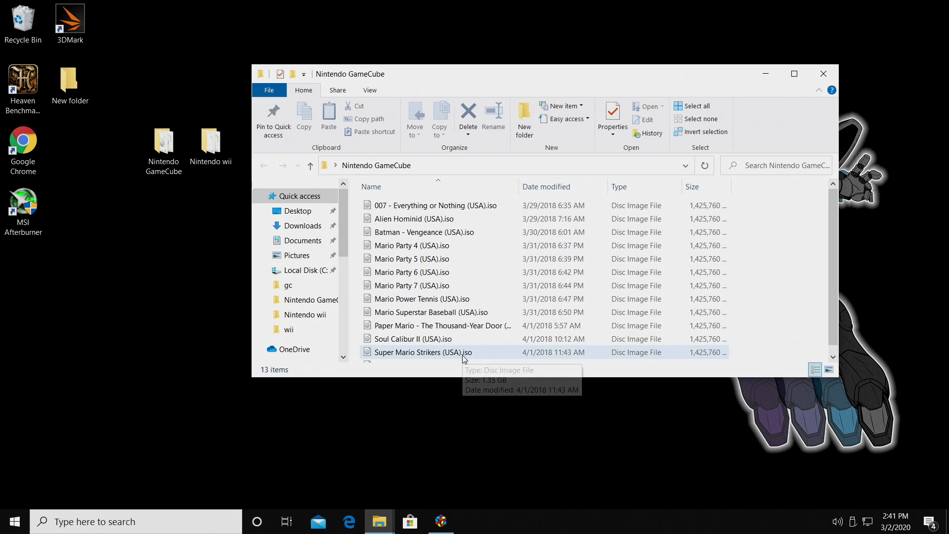
double_click(217, 154)
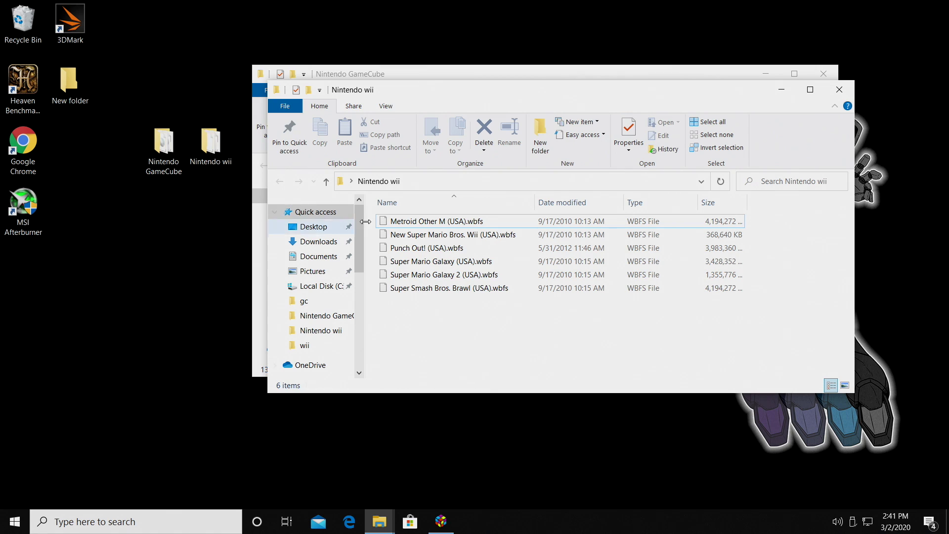
left_click(781, 90)
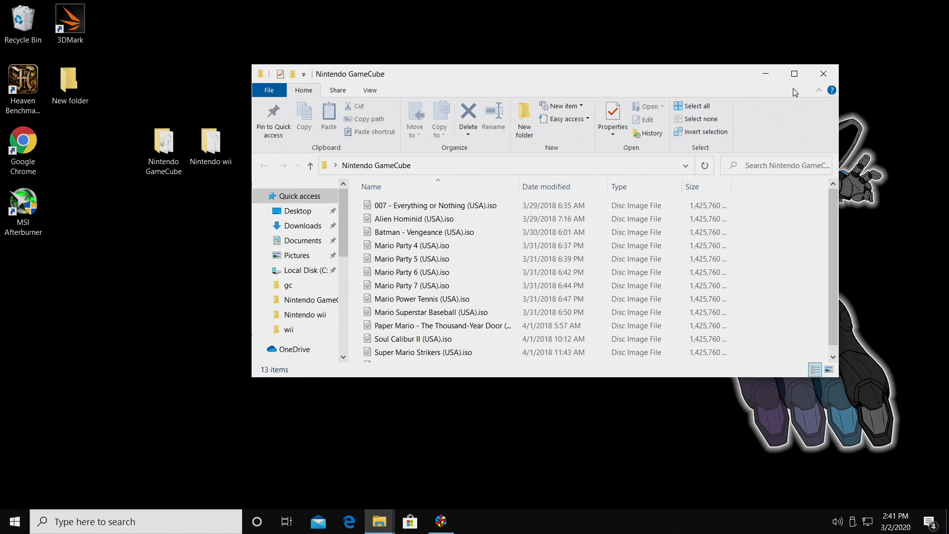
left_click(765, 74)
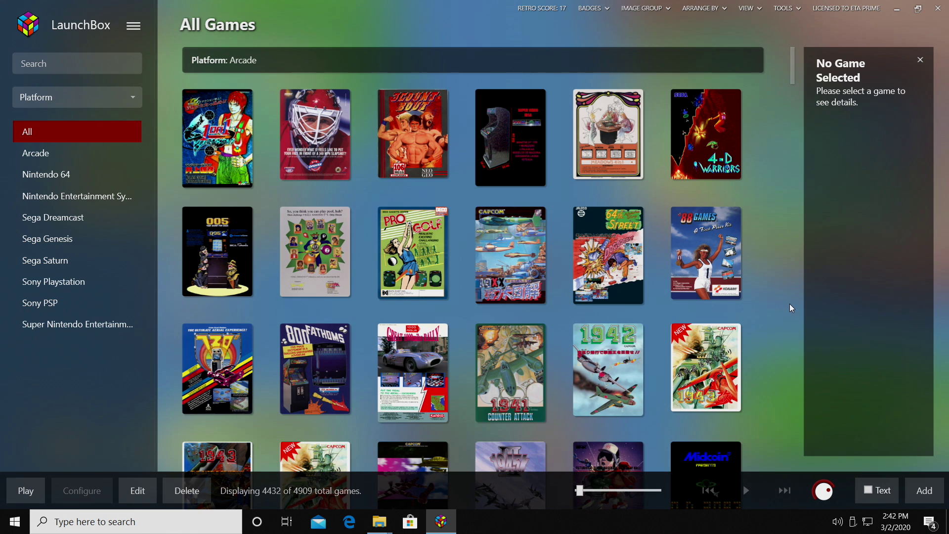
Start a new emulator entry in LaunchBox and choose Dolphin as its emulator name
left_click(134, 27)
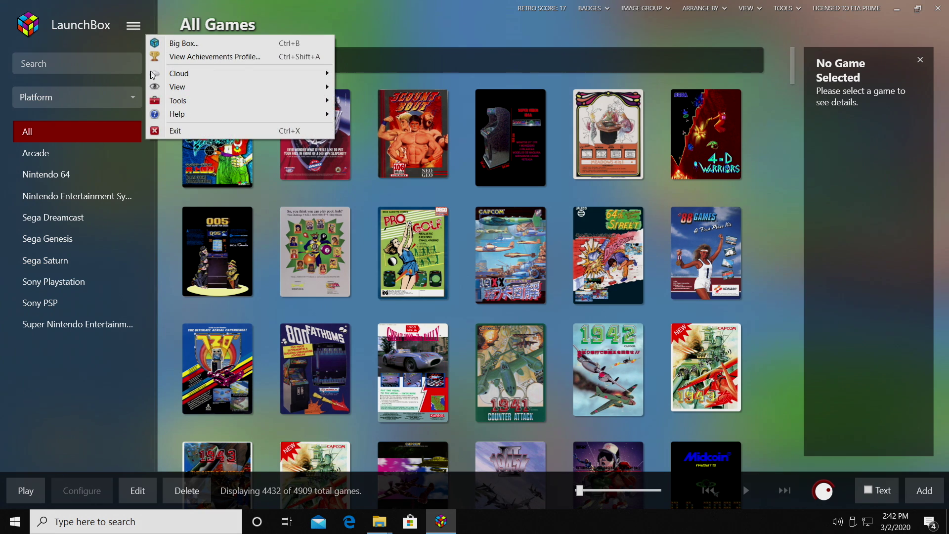
mouse_move(175, 100)
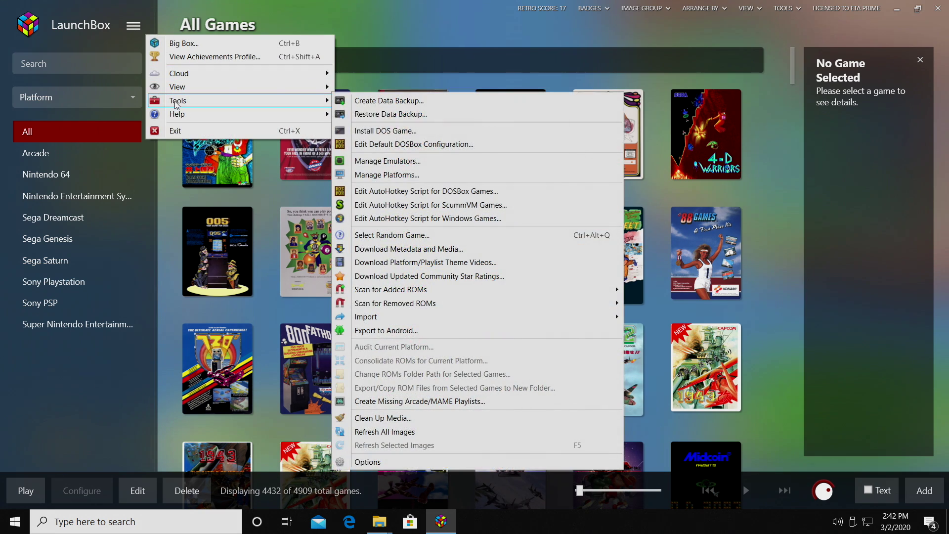
left_click(393, 161)
left_click(289, 362)
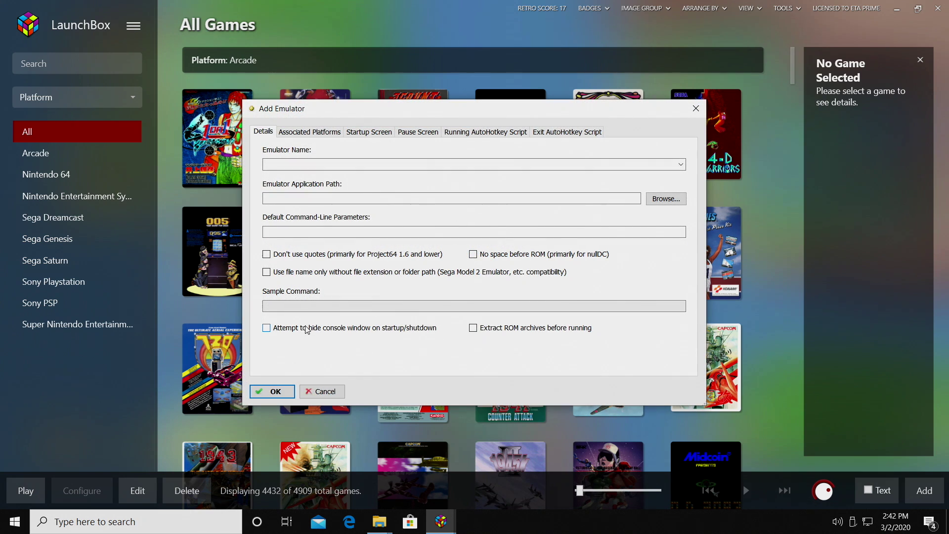
left_click(667, 162)
left_click(285, 200)
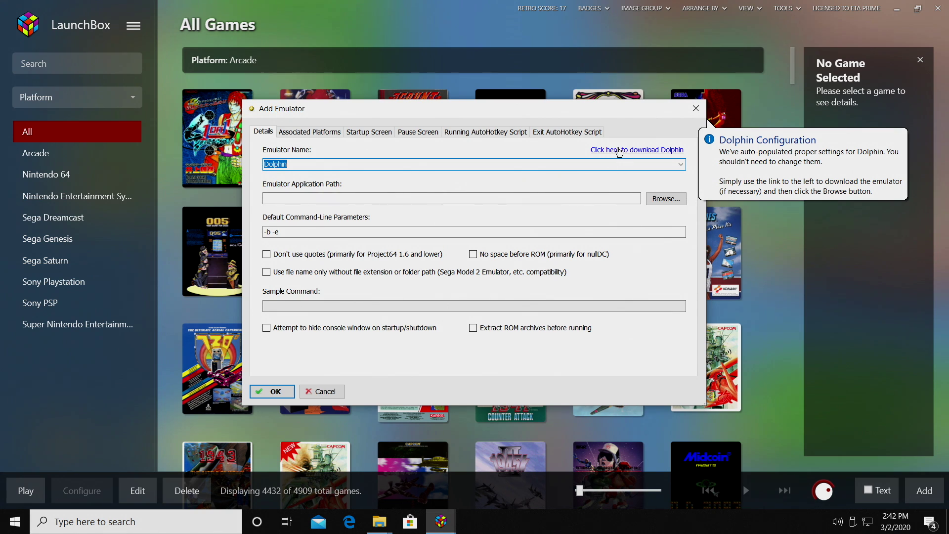
Follow the emulator entry's download link to the Dolphin website and download version 5.0-11701 for Windows x64
left_click(619, 150)
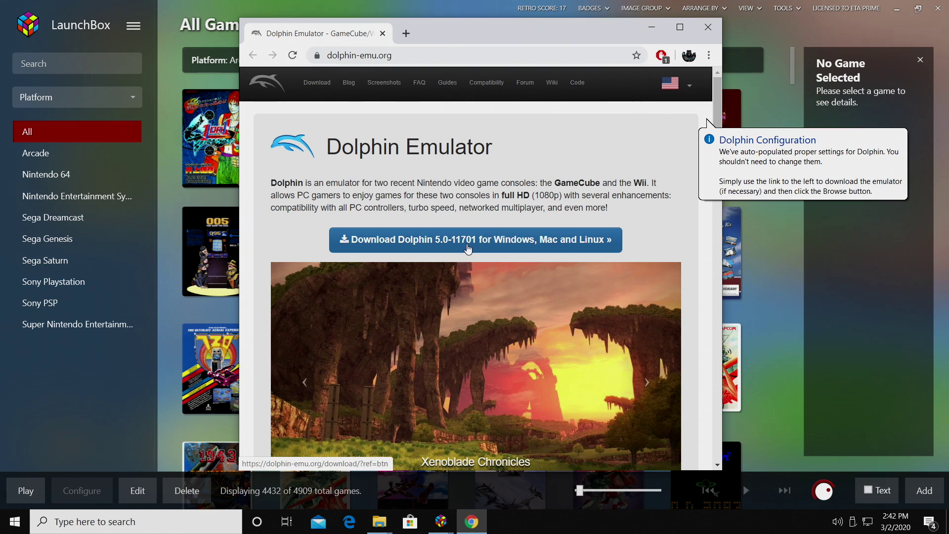
left_click(488, 241)
scroll(511, 234, "down", 2)
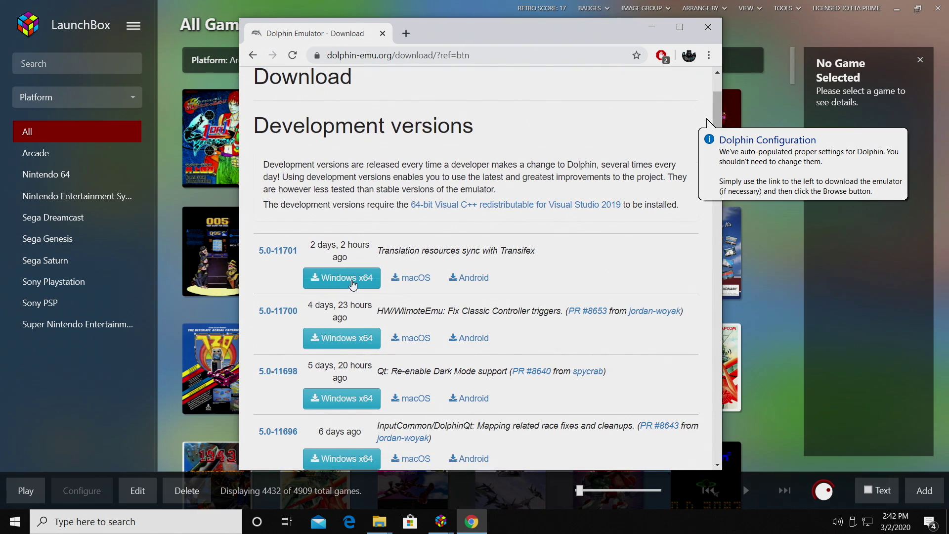
left_click(353, 284)
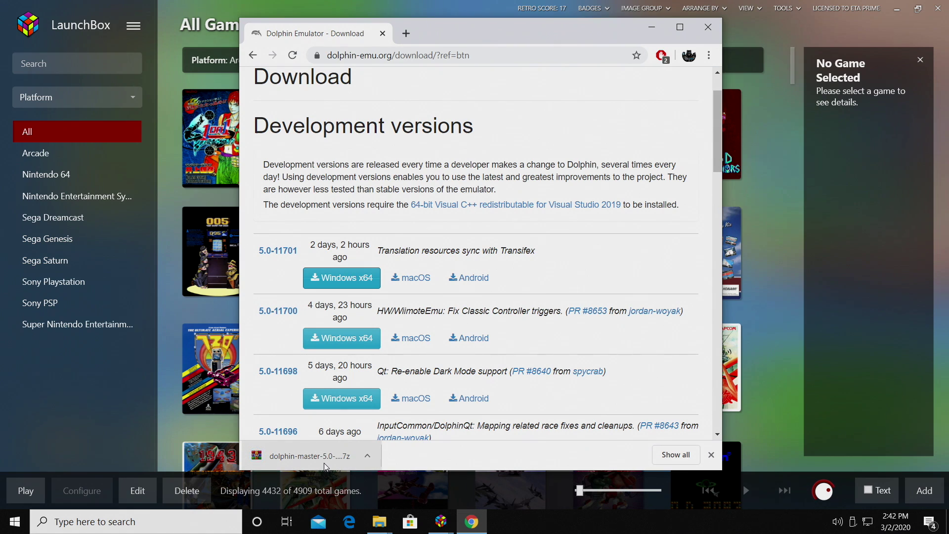
Show the downloaded Dolphin archive in its folder, side by side with the Emulators folder inside the LaunchBox folder
left_click(368, 459)
left_click(418, 413)
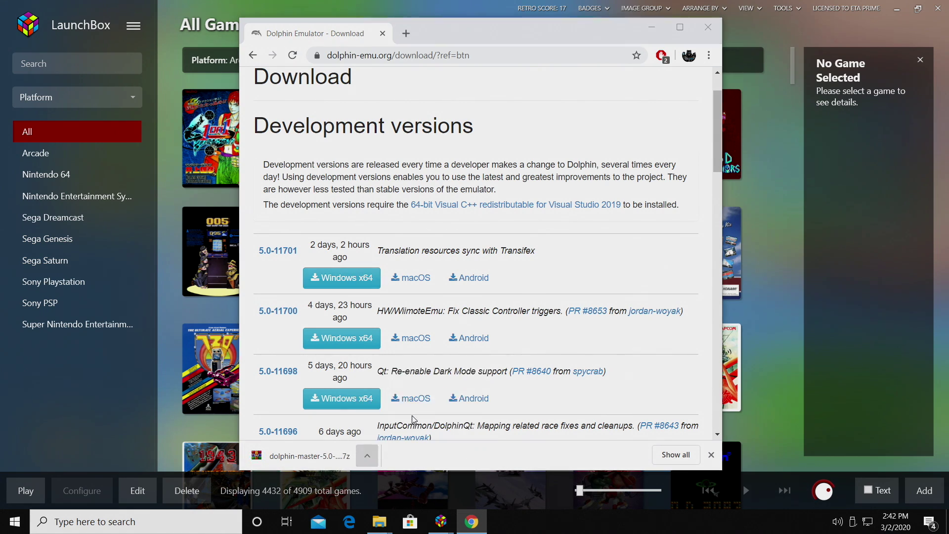
left_click_drag(515, 110, 1, 203)
key("Escape")
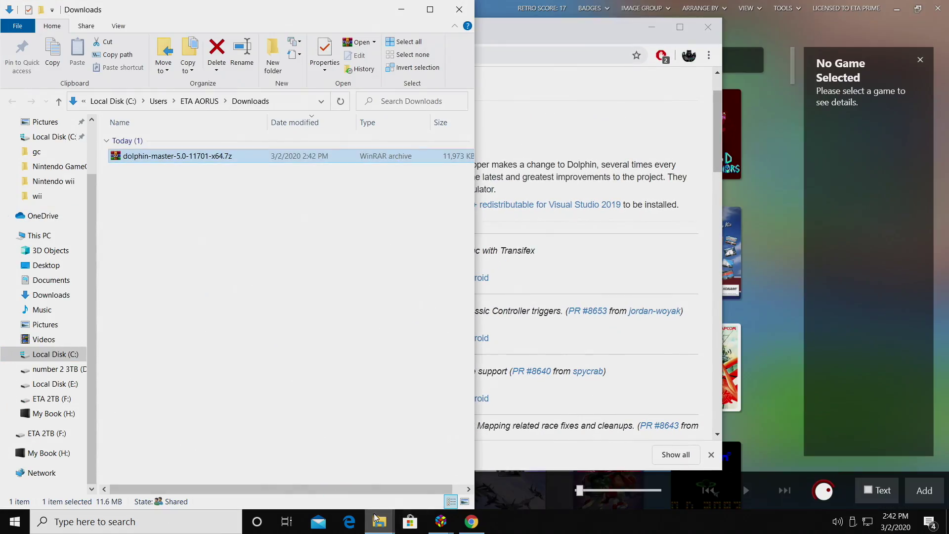
mouse_move(375, 518)
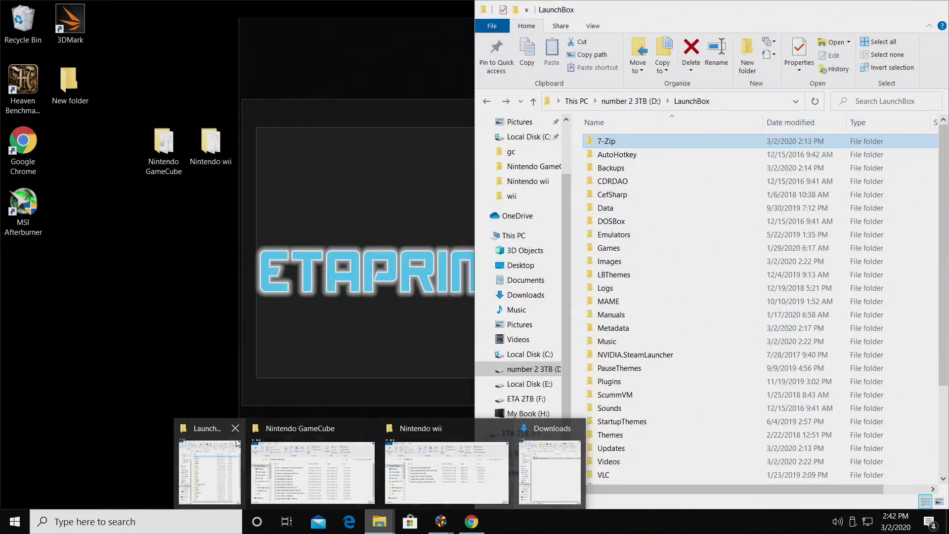
left_click(213, 462)
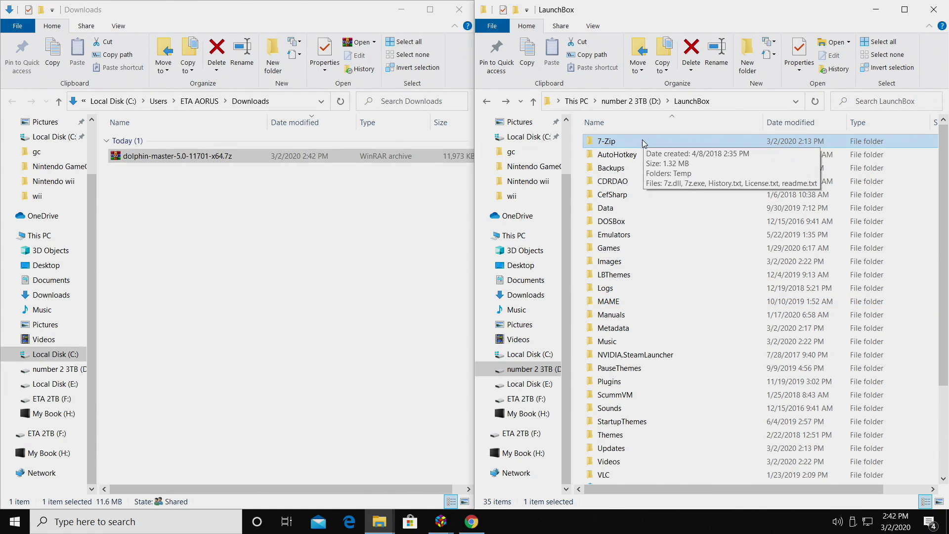
double_click(614, 237)
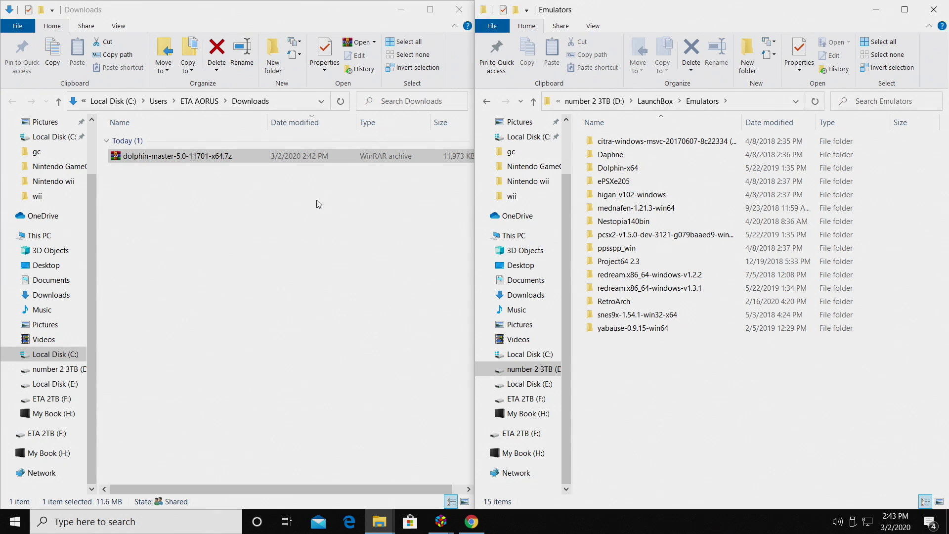
Extract dolphin-master-5.0-11701-x64.7z in Downloads and copy the Dolphin-x64 folder into LaunchBox's Emulators folder, replacing existing files
left_click(216, 157)
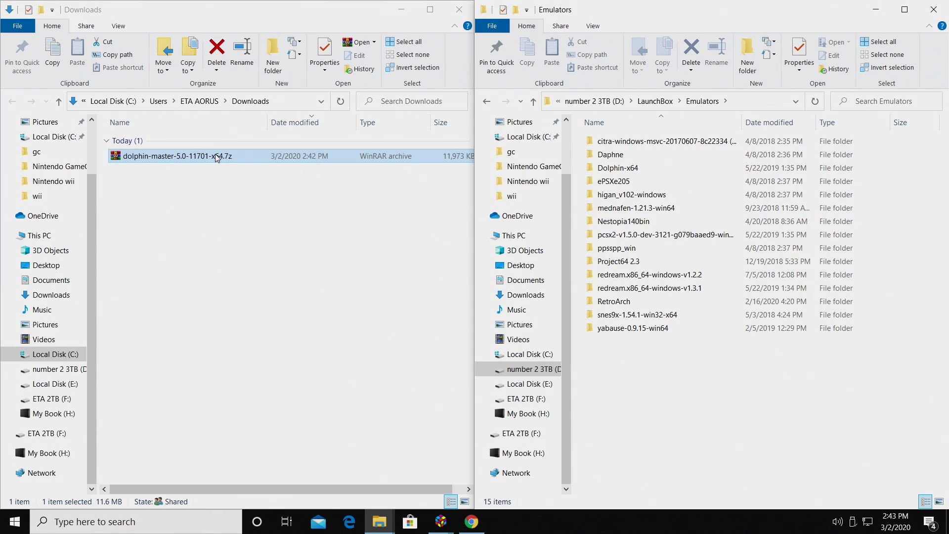
right_click(216, 157)
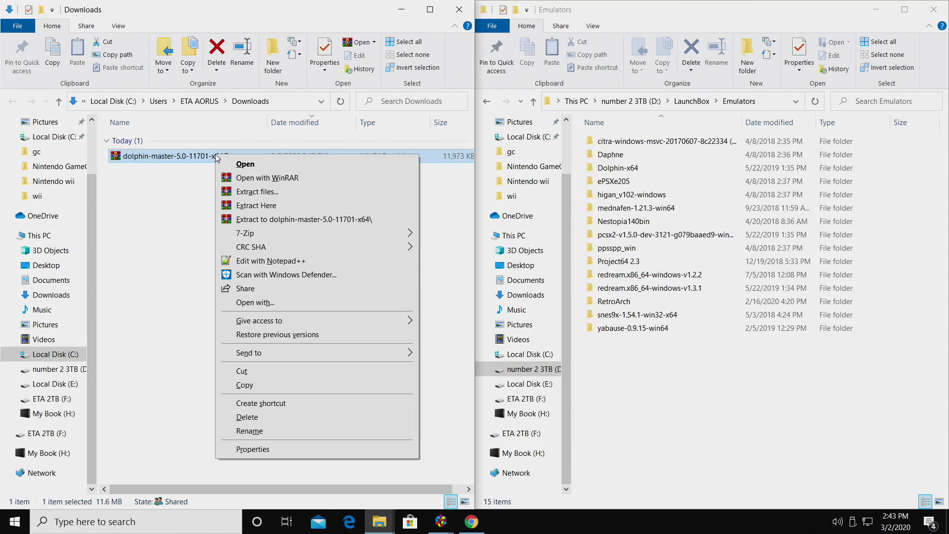
left_click(267, 205)
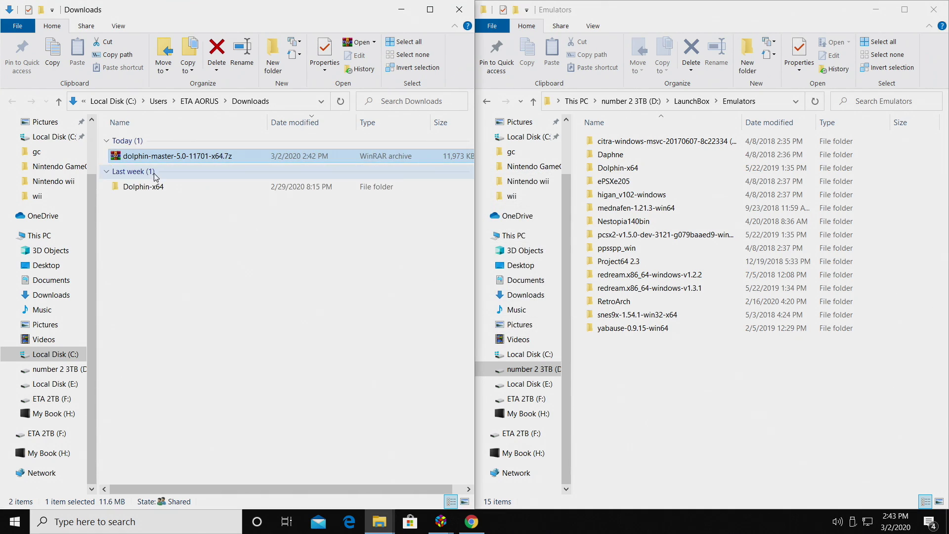
left_click_drag(149, 187, 699, 411)
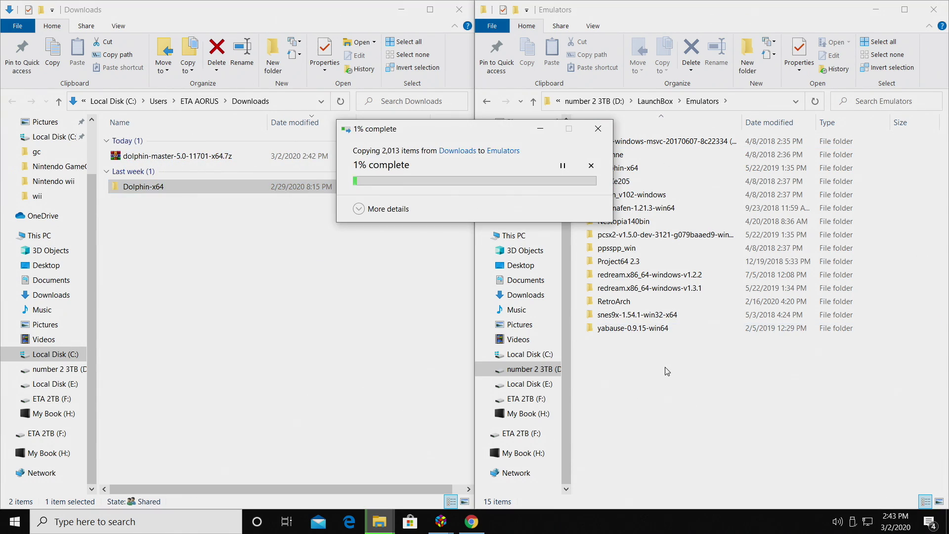
left_click(386, 195)
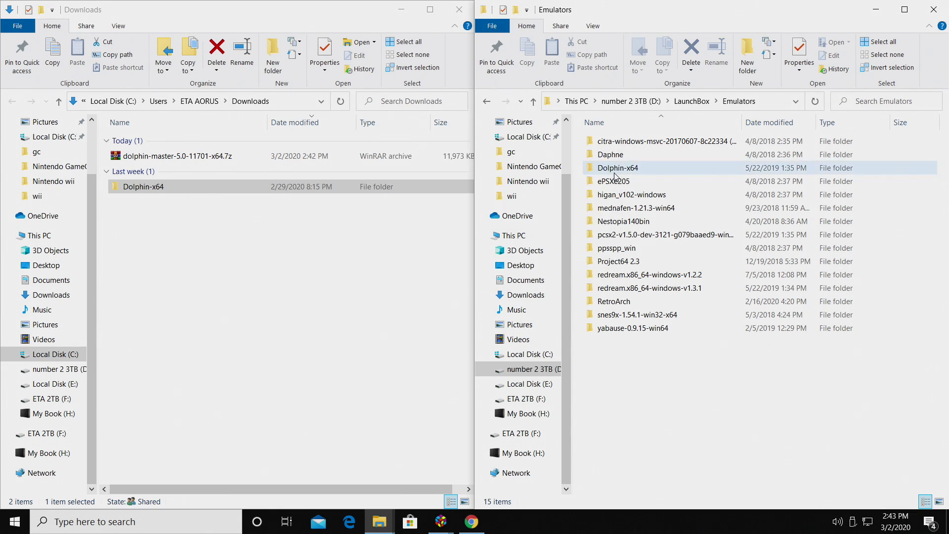
Launch Dolphin.exe from the Dolphin-x64 folder inside LaunchBox's Emulators folder
double_click(620, 167)
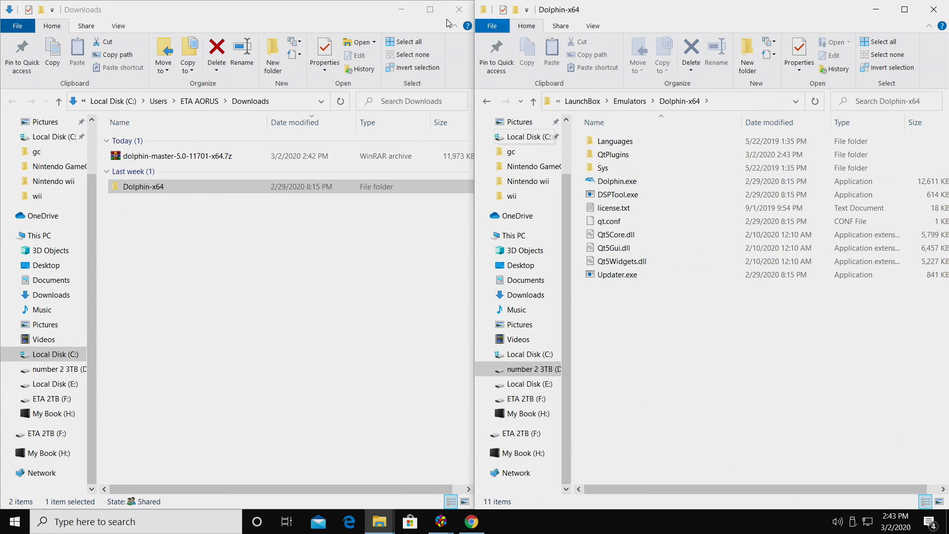
left_click(401, 10)
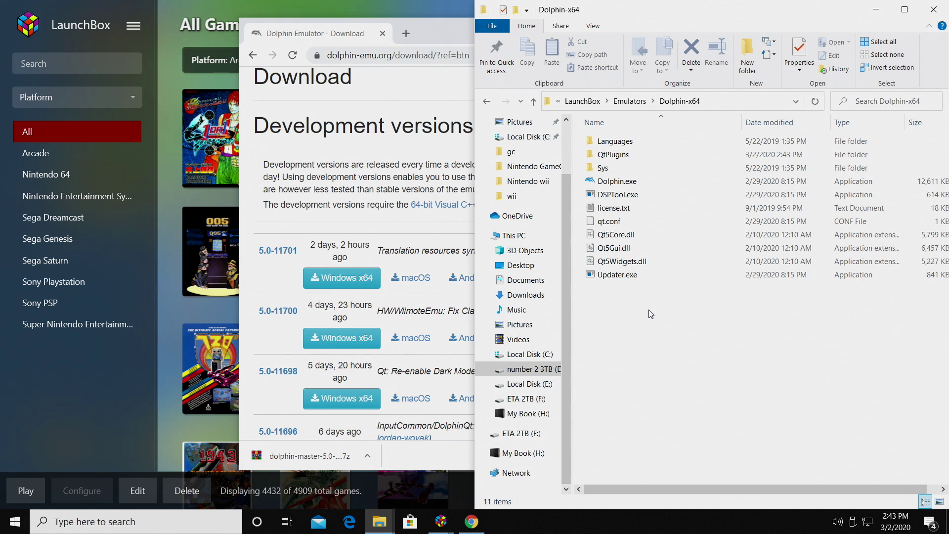
left_click(606, 183)
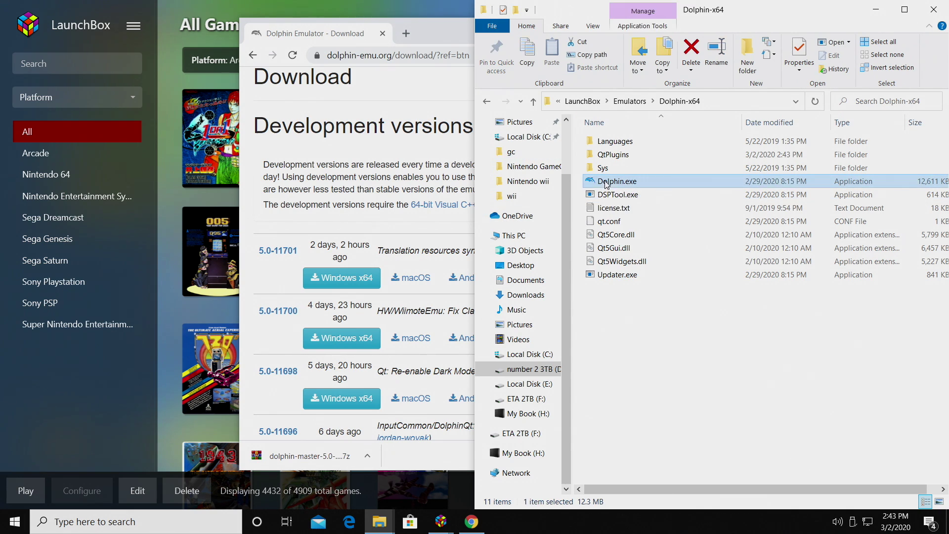
double_click(606, 184)
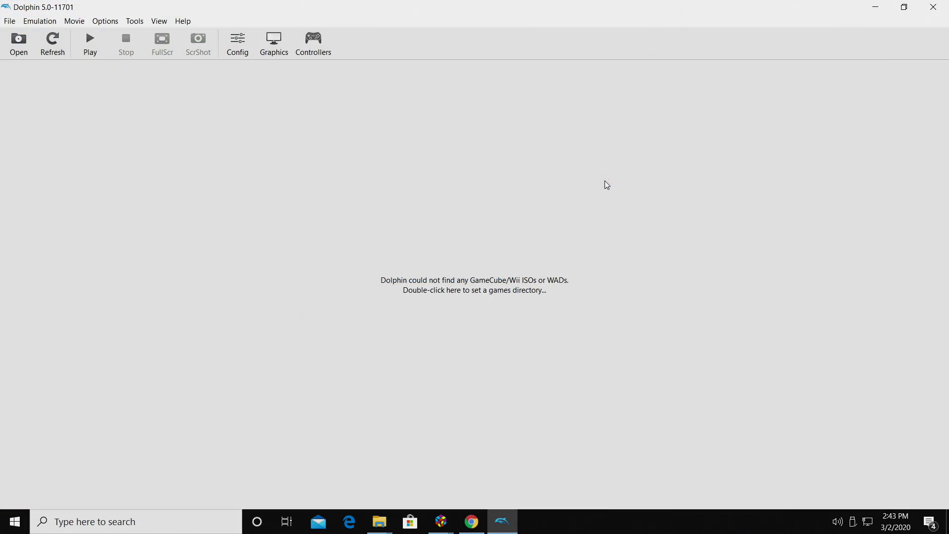
Turn off Confirm on Stop in Dolphin's interface settings and close the settings
left_click(239, 55)
left_click(386, 87)
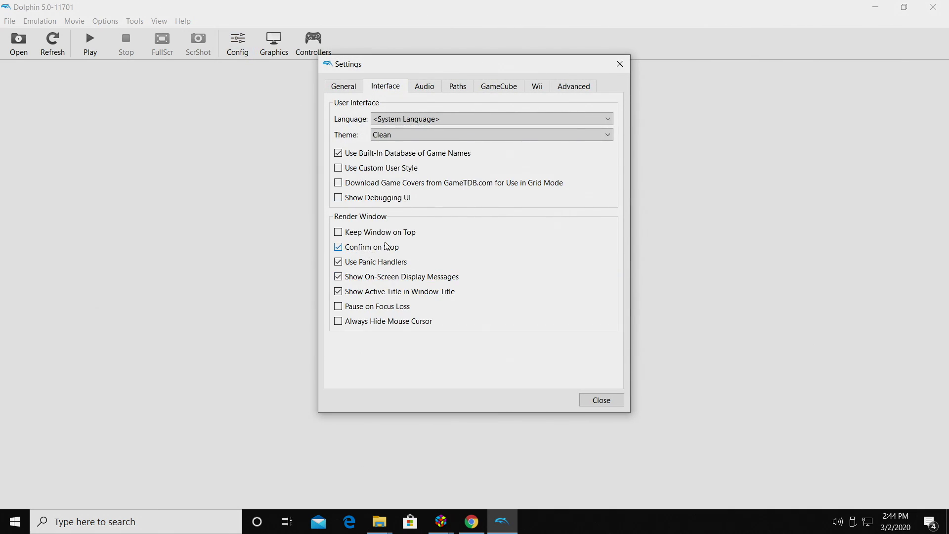
left_click(338, 248)
left_click(596, 400)
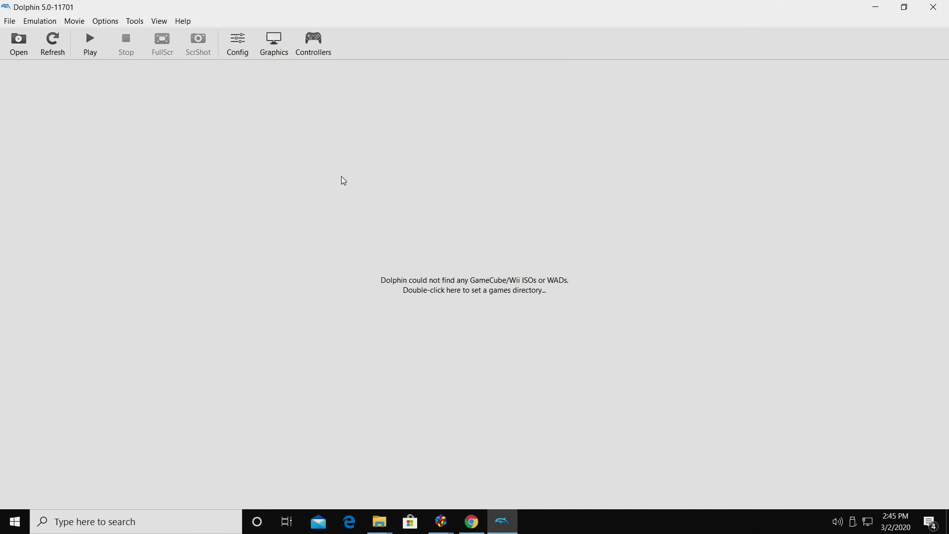
Configure Dolphin's general graphics options with the OpenGL backend, V-Sync, Use Fullscreen and Show FPS enabled
left_click(269, 57)
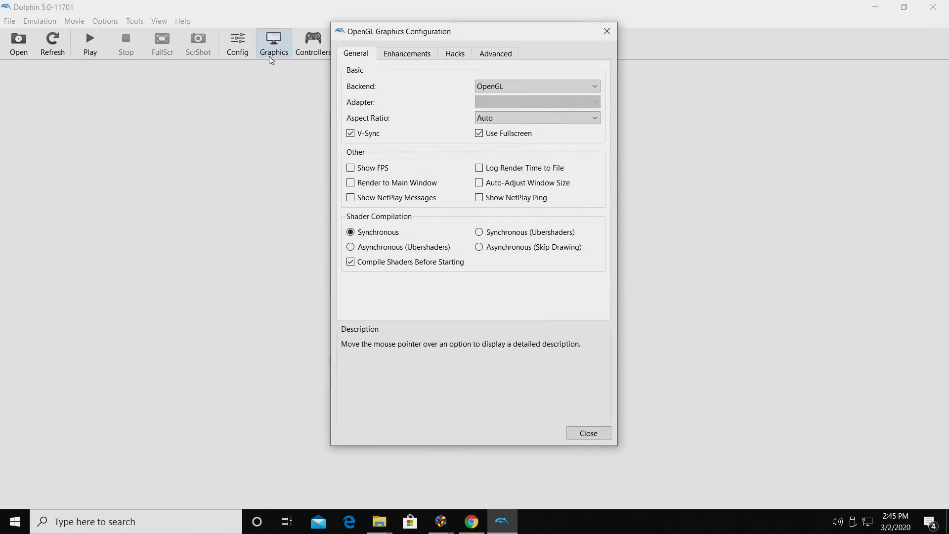
left_click(513, 87)
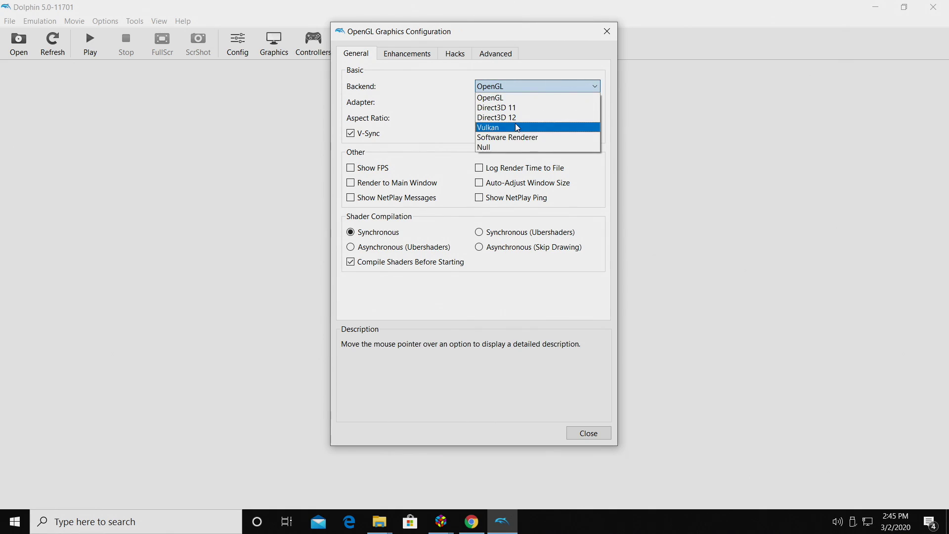
left_click(517, 98)
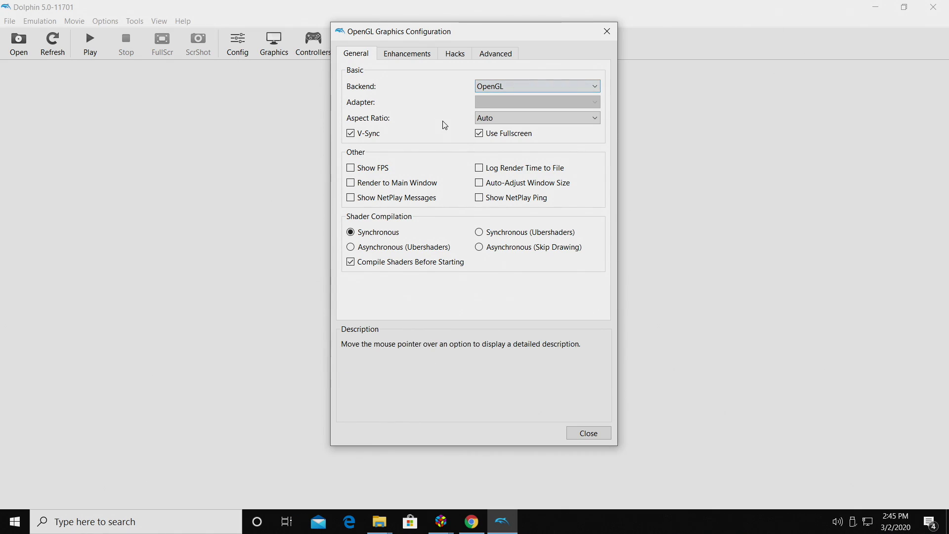
left_click(351, 135)
left_click(480, 136)
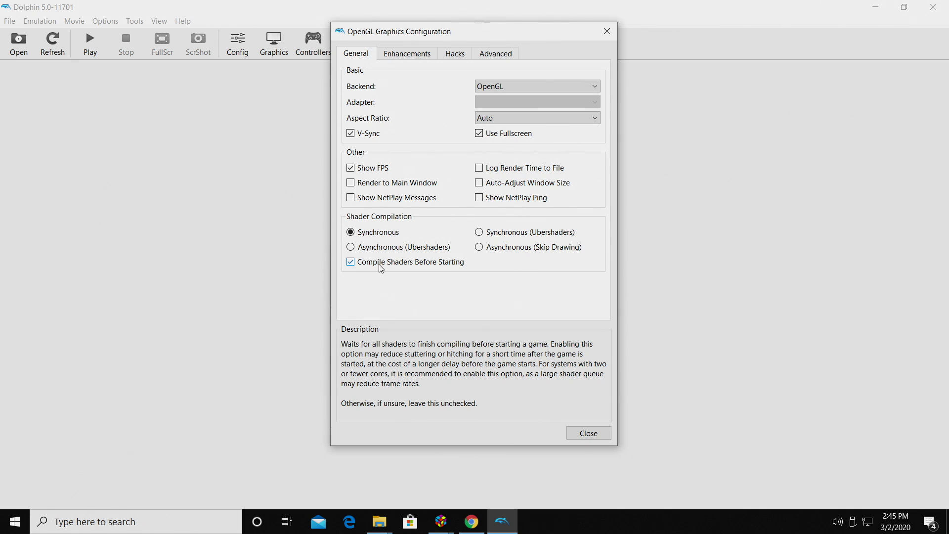
Set the graphics enhancements to 3x Native (1920x1584) internal resolution, 2x MSAA anti-aliasing and 2x anisotropic filtering
left_click(402, 58)
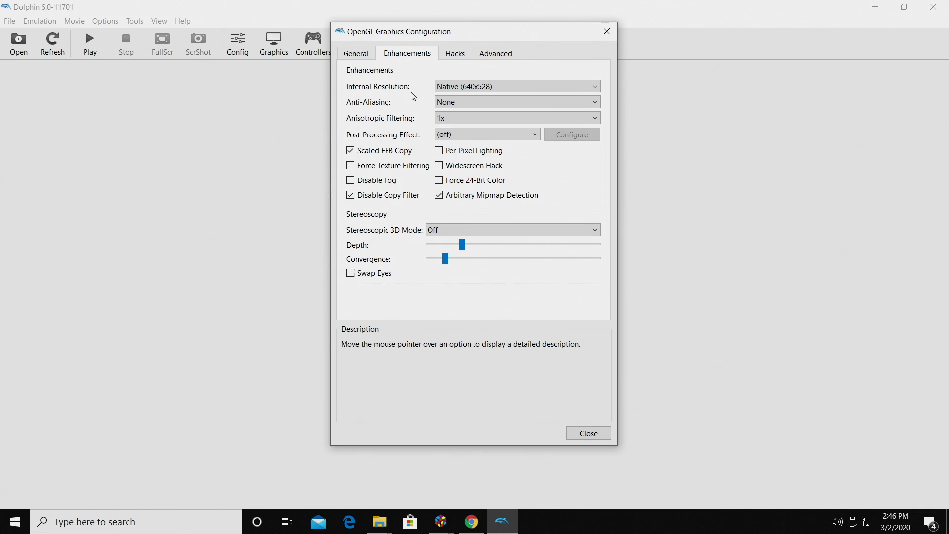
left_click(493, 86)
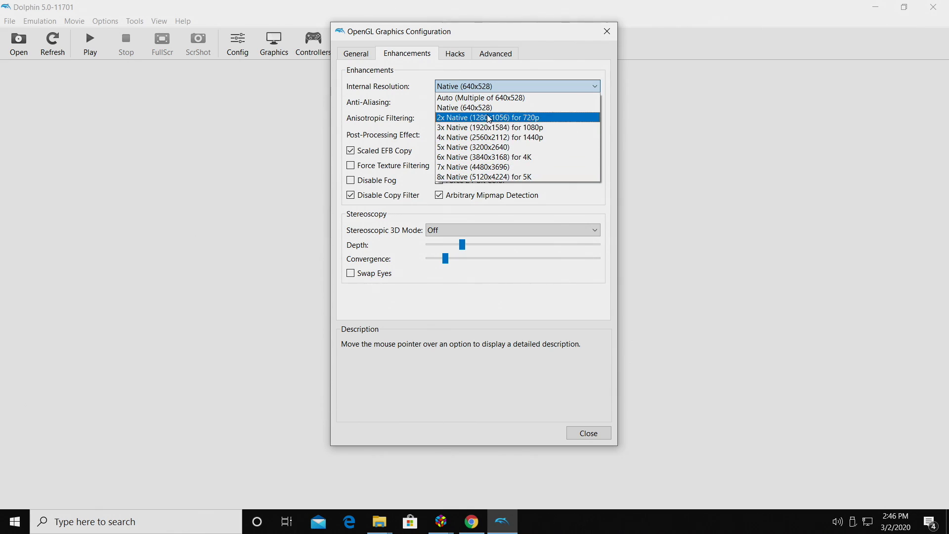
left_click(444, 110)
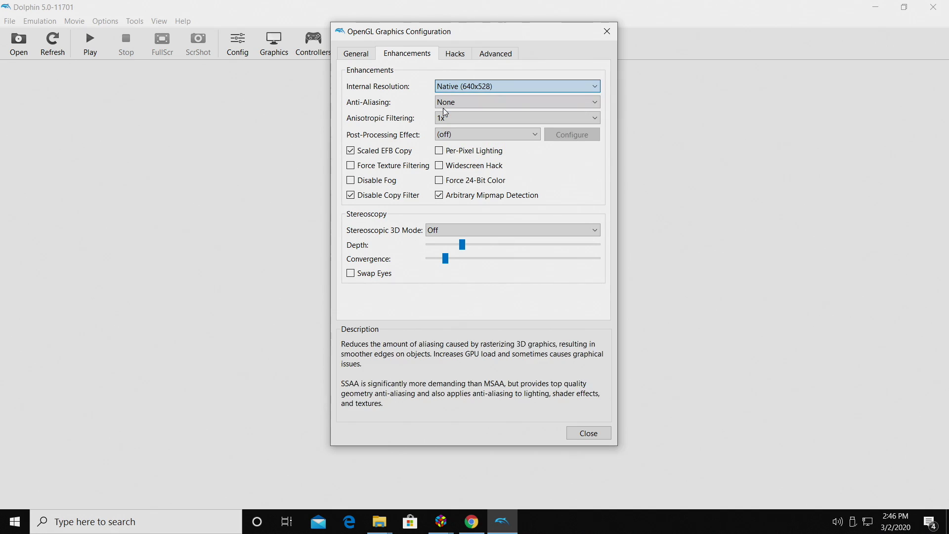
left_click(467, 102)
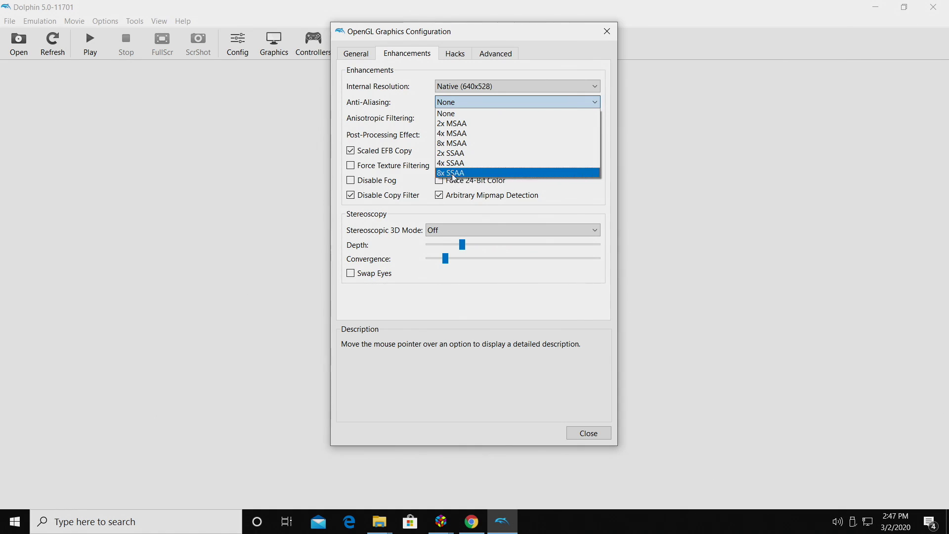
left_click(459, 124)
mouse_move(450, 104)
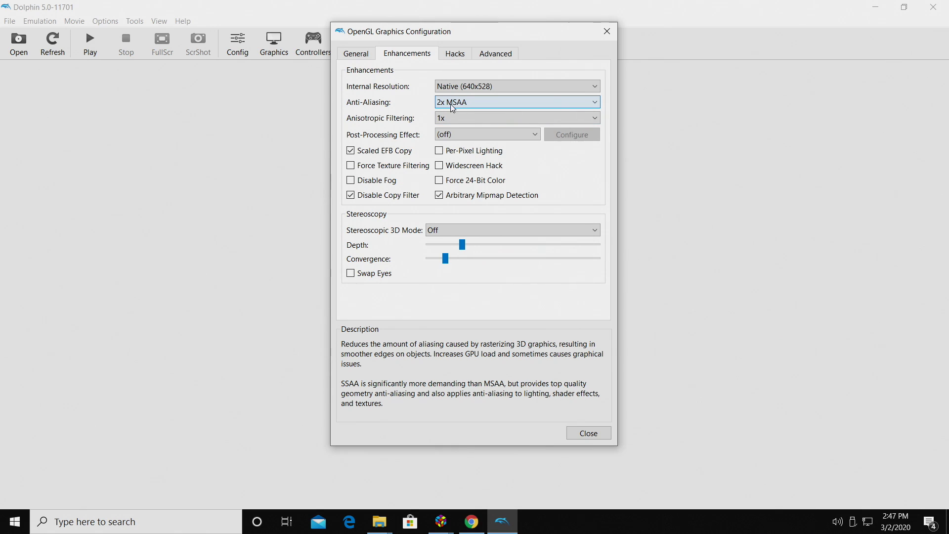
mouse_move(479, 88)
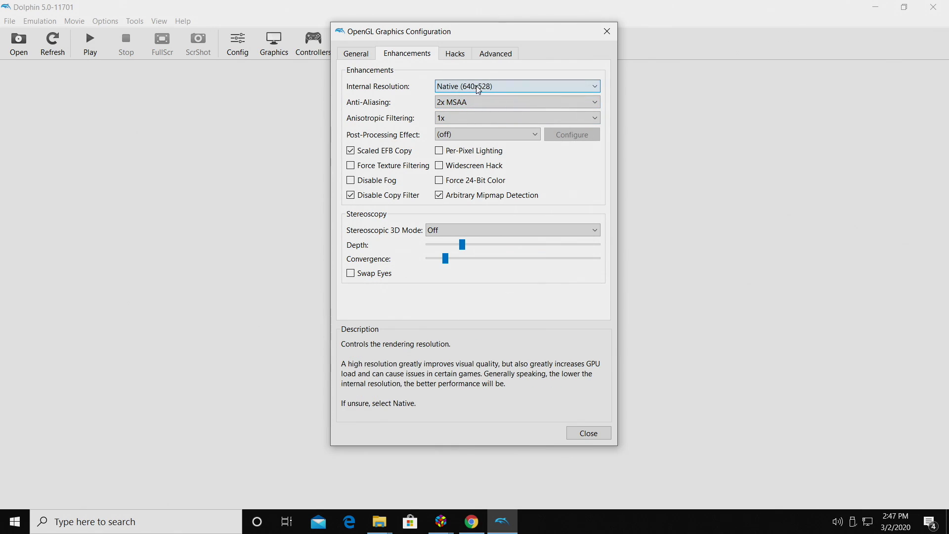
left_click(462, 119)
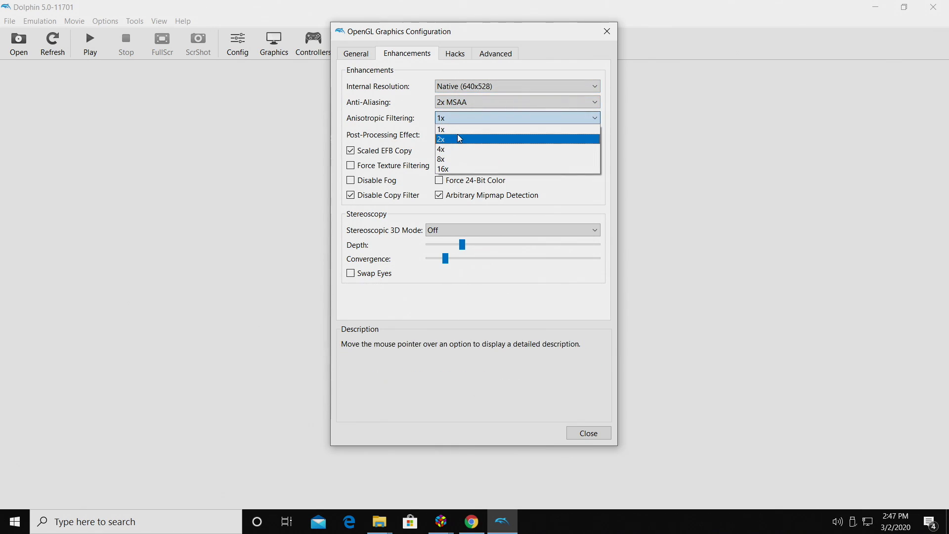
left_click(457, 138)
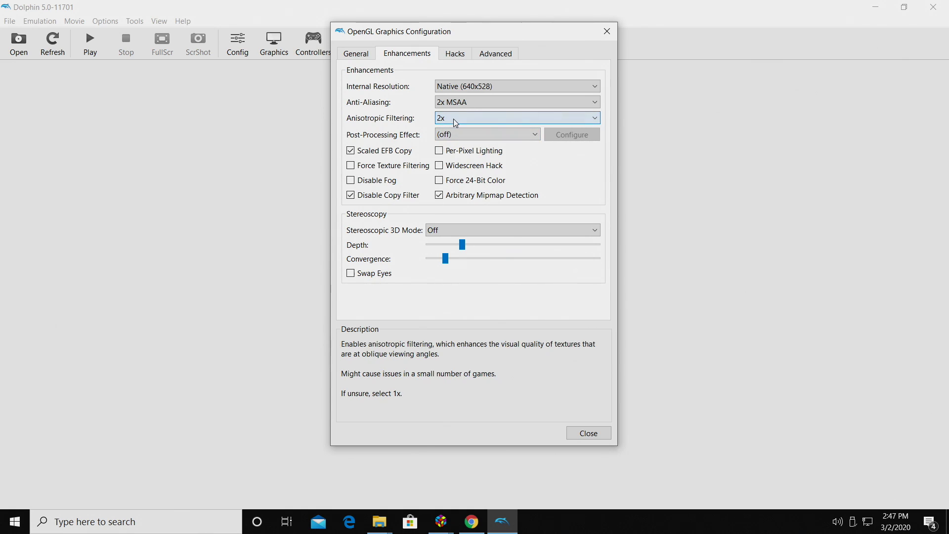
mouse_move(566, 232)
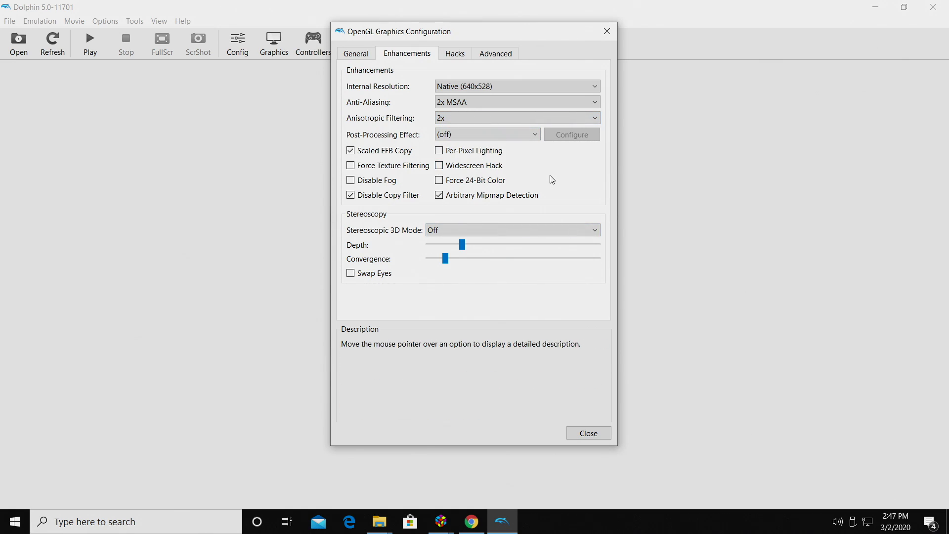
left_click(512, 85)
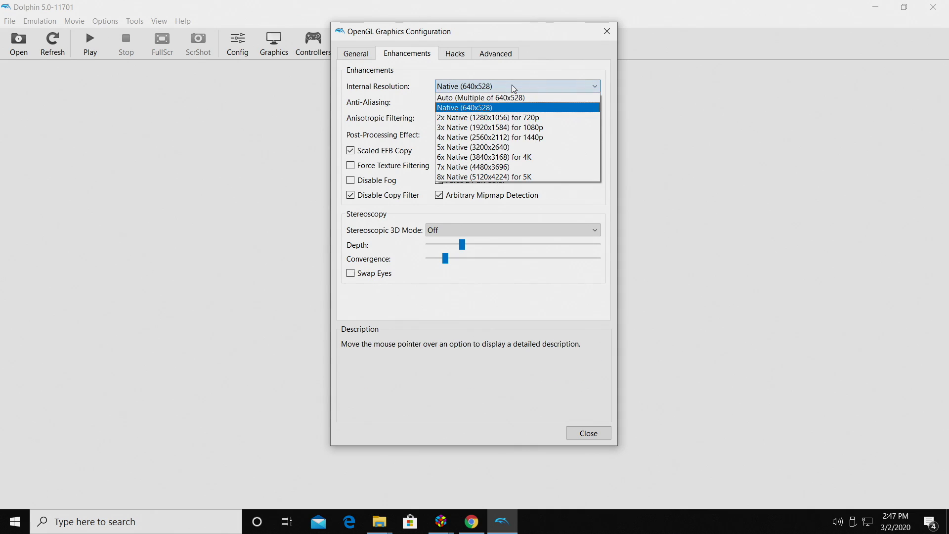
left_click(526, 127)
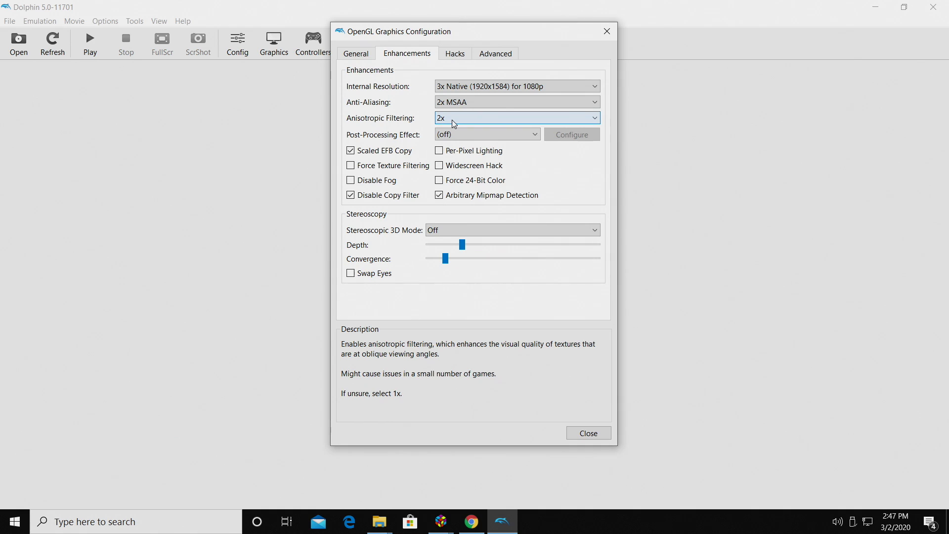
Review the Hacks, Advanced and Enhancements graphics settings, and close the graphics configuration
left_click(455, 55)
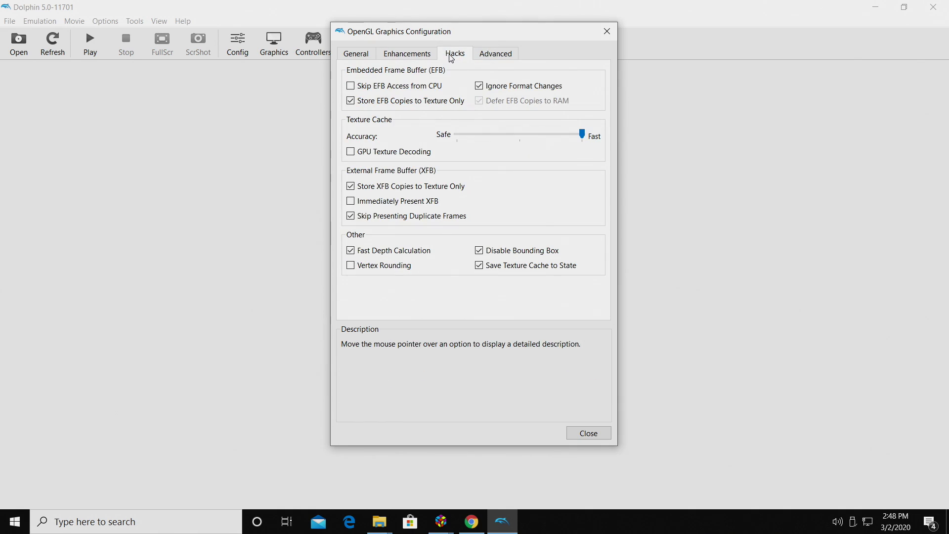
left_click(503, 54)
left_click(455, 55)
left_click(402, 55)
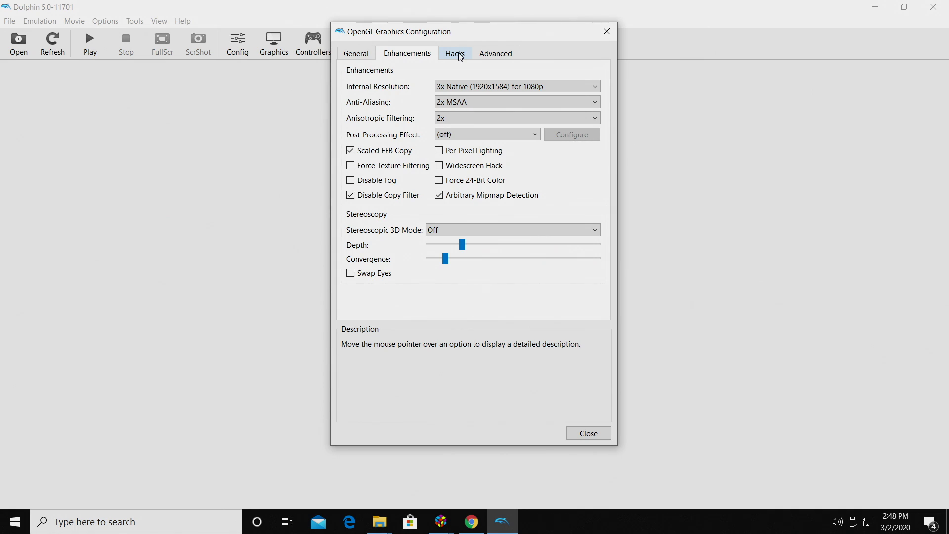
mouse_move(481, 92)
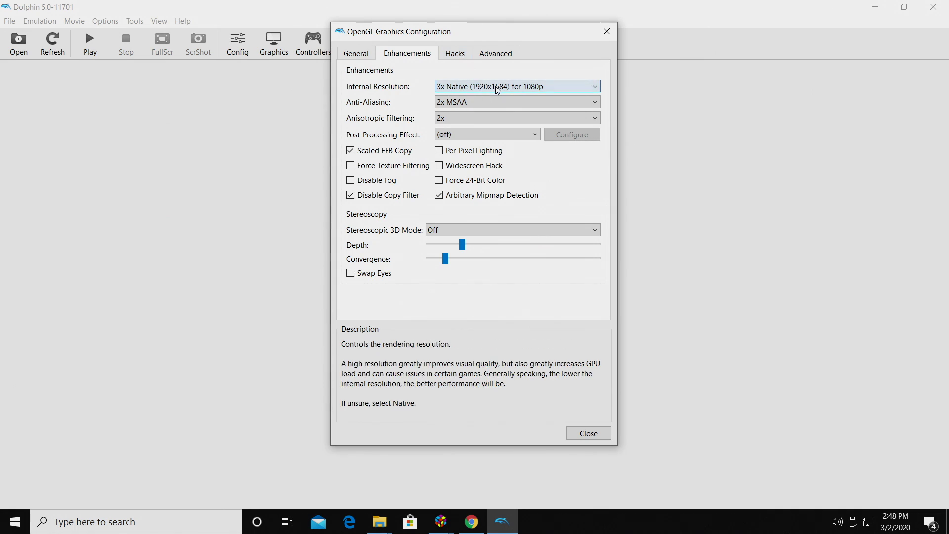
mouse_move(484, 121)
left_click(456, 56)
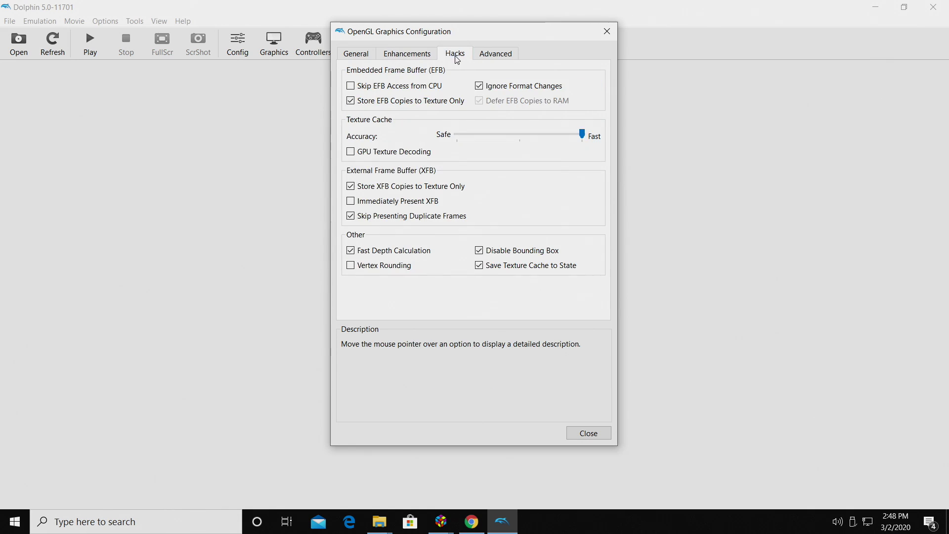
left_click(503, 56)
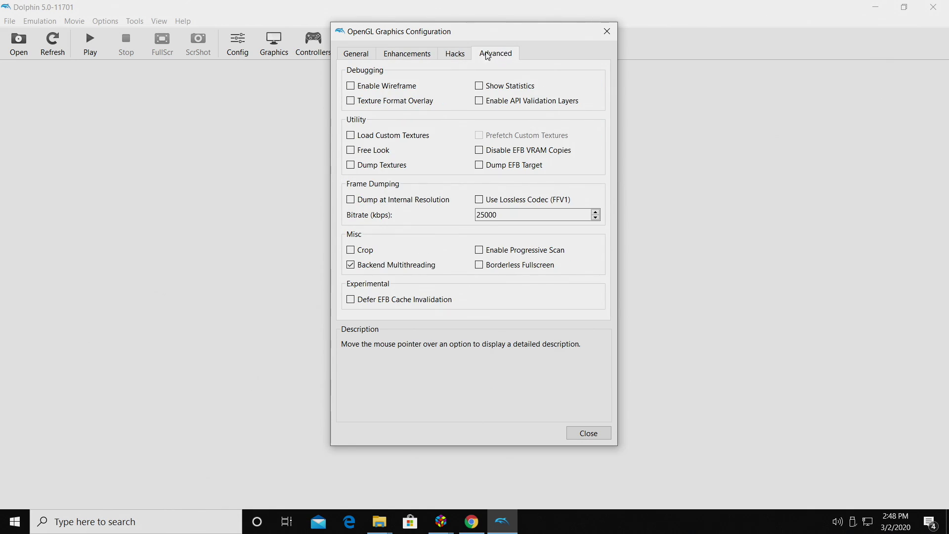
left_click(462, 58)
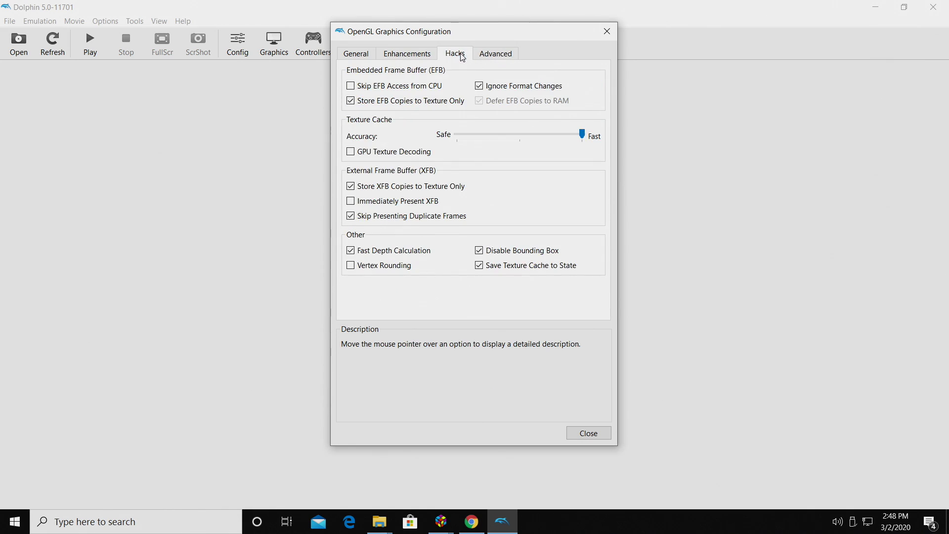
left_click(587, 433)
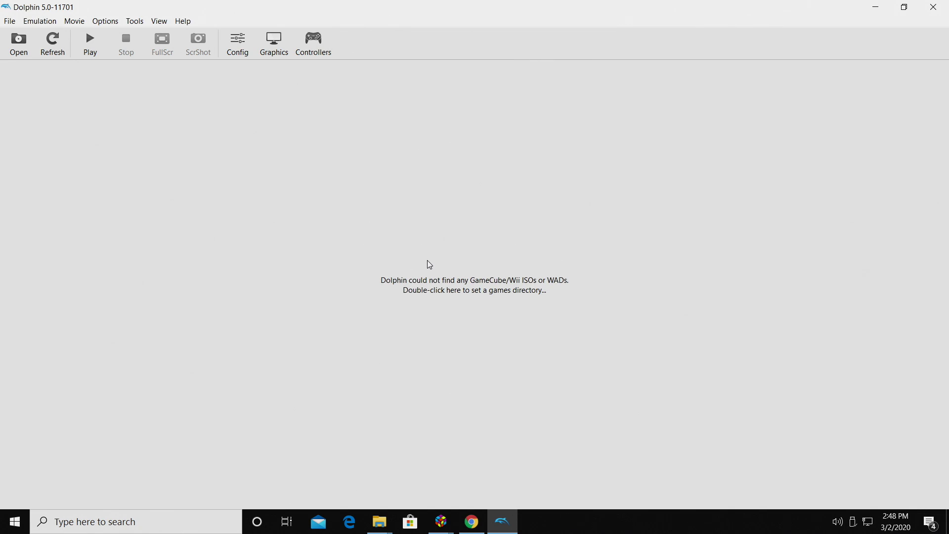
Configure the GameCube controller at Port 1 for XInput/0/Gamepad, with A mapped to Button A and B to Button B
left_click(318, 49)
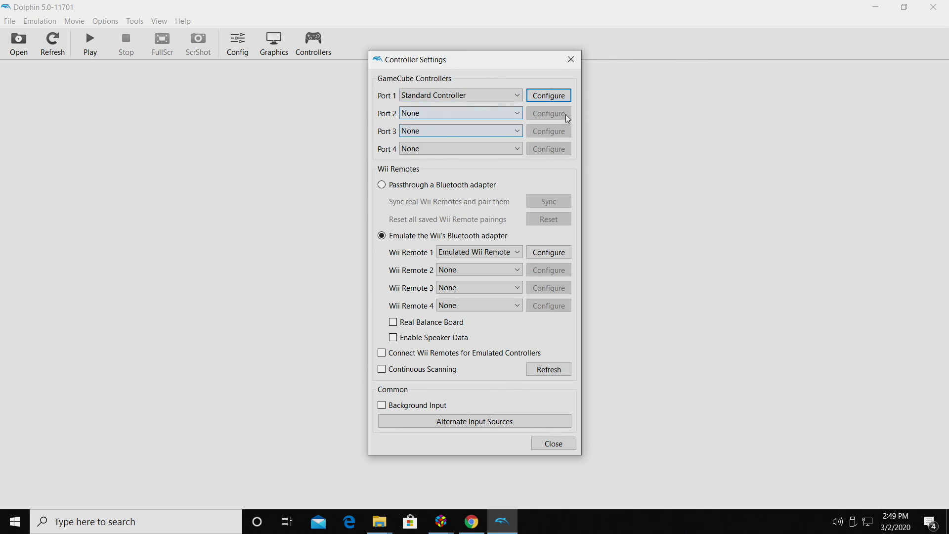
left_click(546, 98)
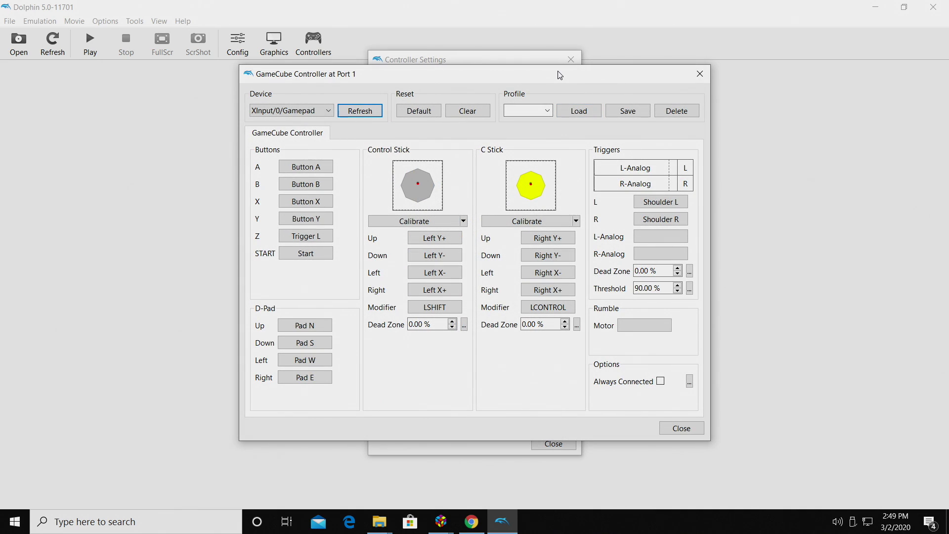
left_click(326, 111)
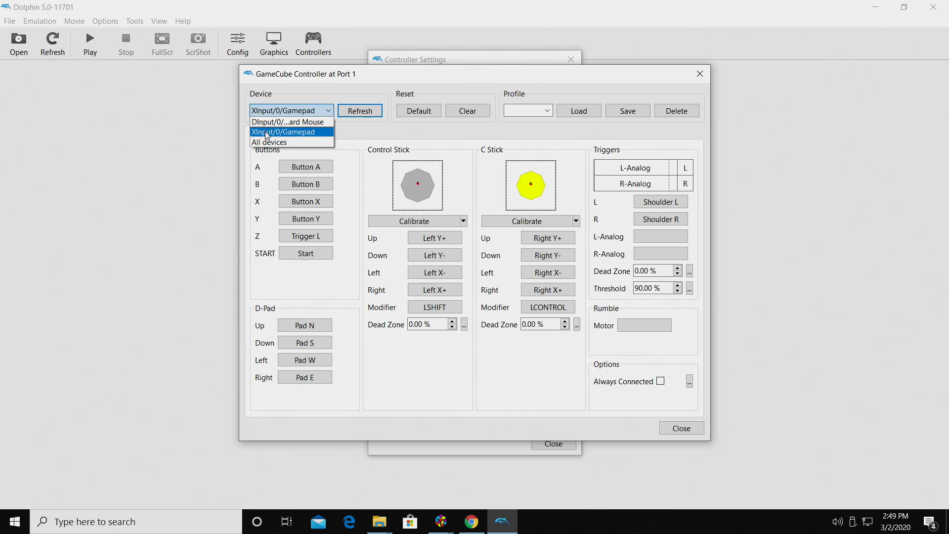
left_click(317, 136)
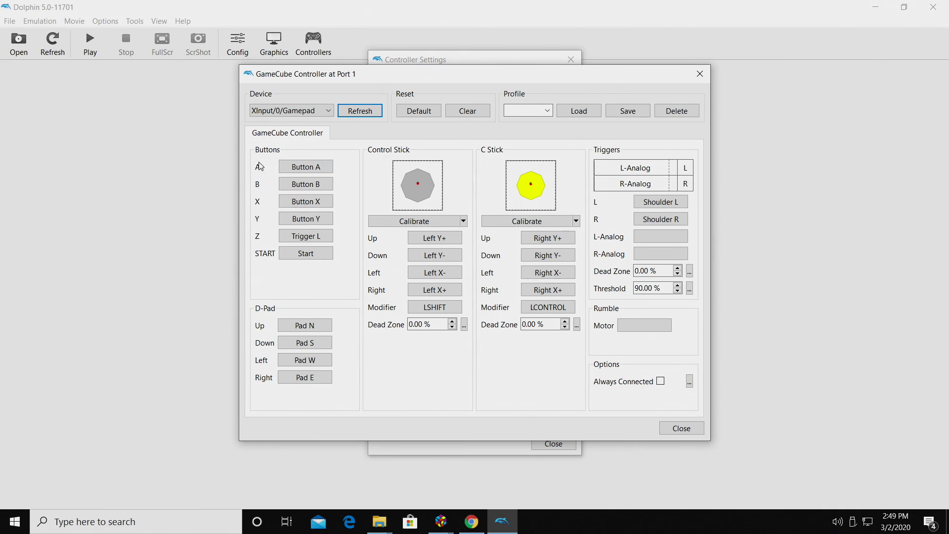
left_click(316, 168)
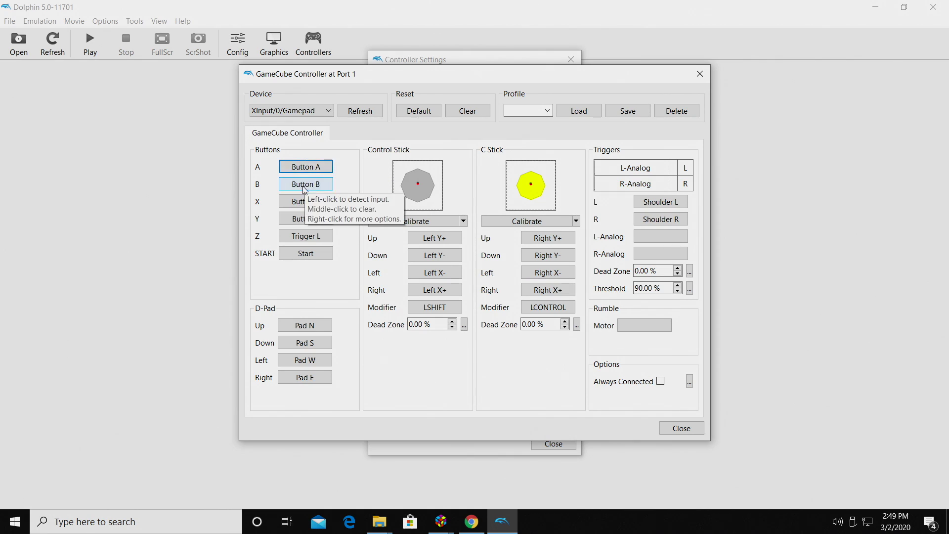
left_click(304, 185)
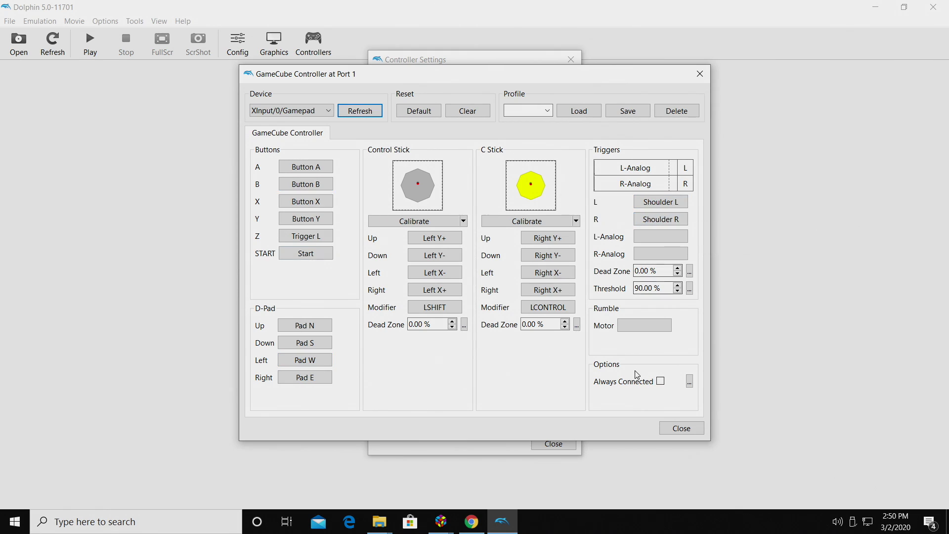
left_click(679, 425)
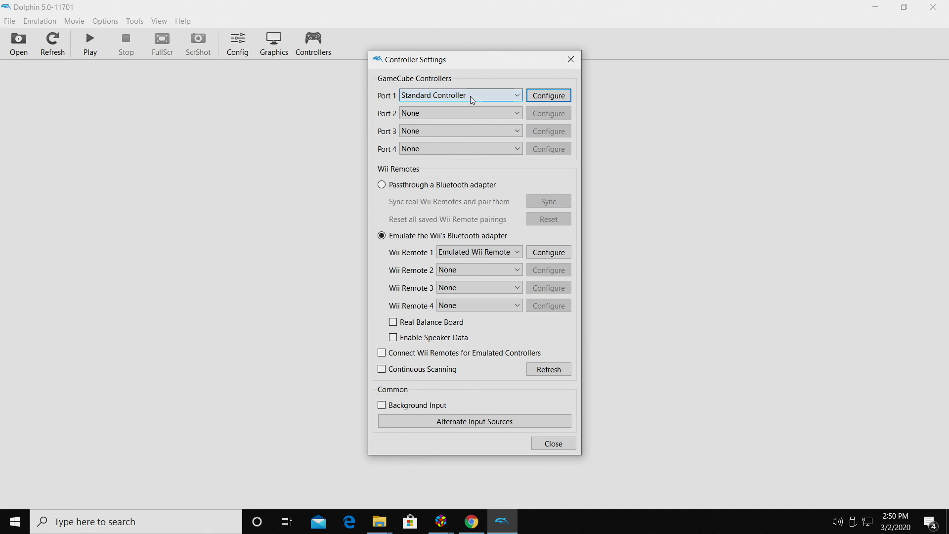
left_click(548, 95)
left_click(686, 72)
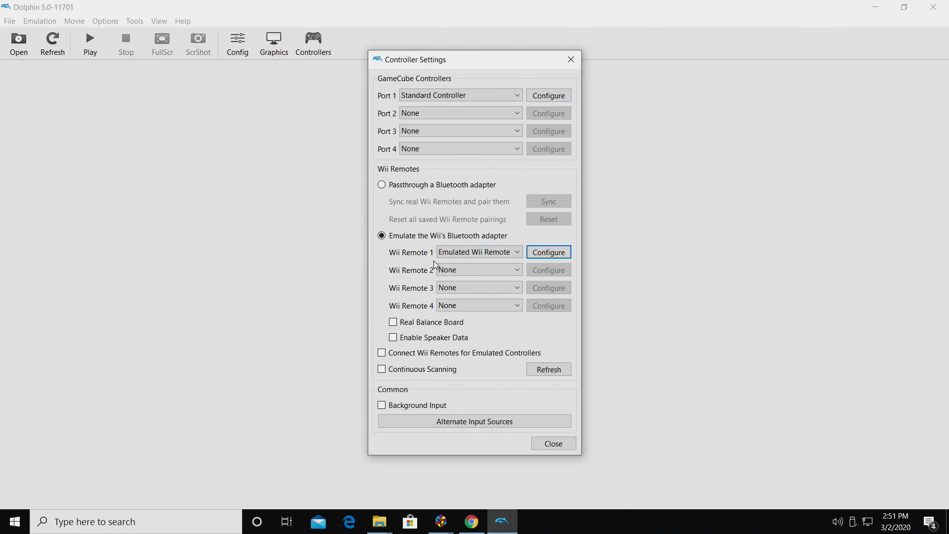
Set Wii Remote 1's device to XInput/0/Gamepad and map A to Button A and B to Button B
left_click(547, 252)
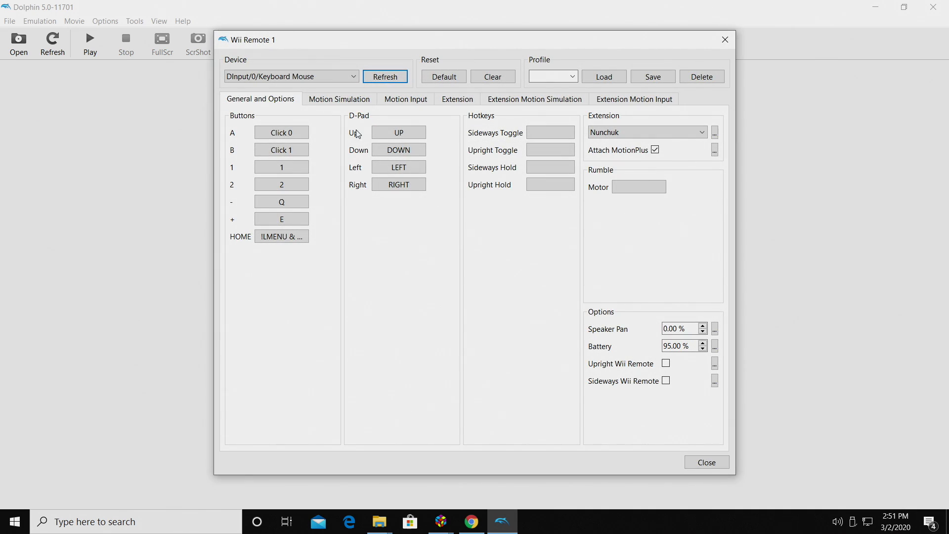
left_click(352, 77)
left_click(282, 98)
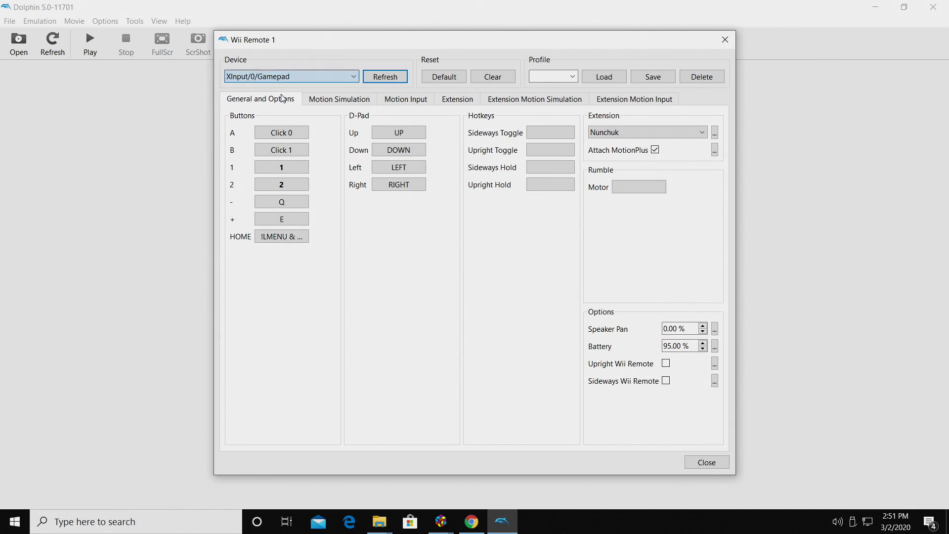
left_click(282, 132)
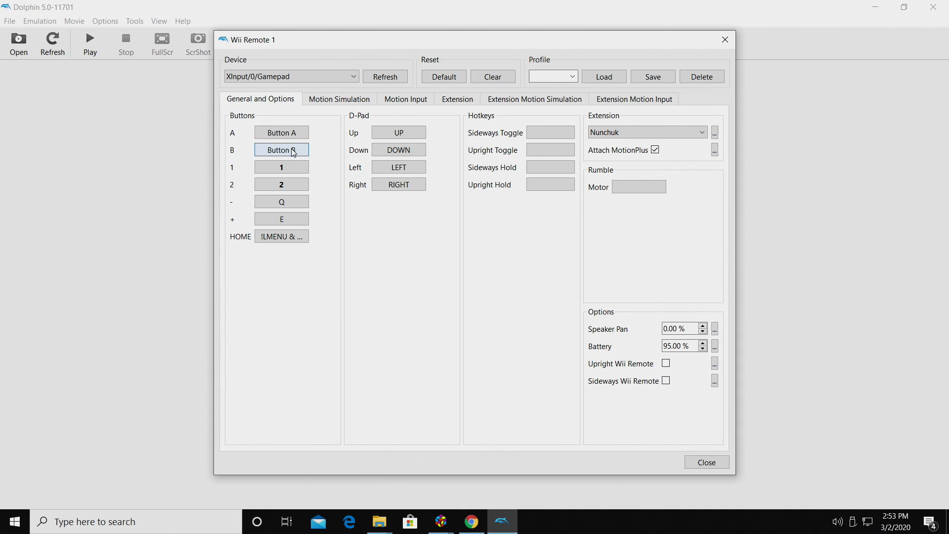
key("Escape")
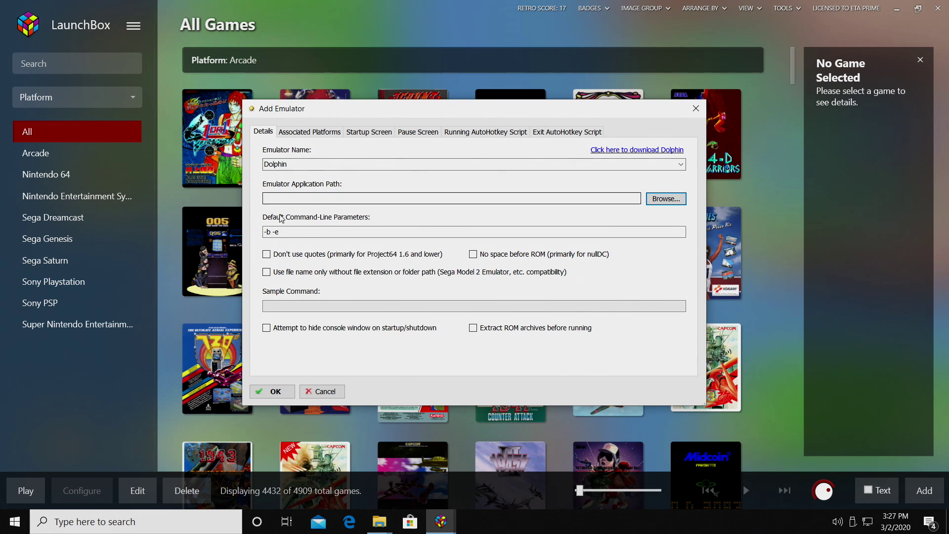
In LaunchBox, set the new Dolphin emulator's application path to Dolphin.exe in the Emulators\Dolphin-x64 folder
left_click(664, 199)
scroll(476, 259, "down", 1)
double_click(393, 264)
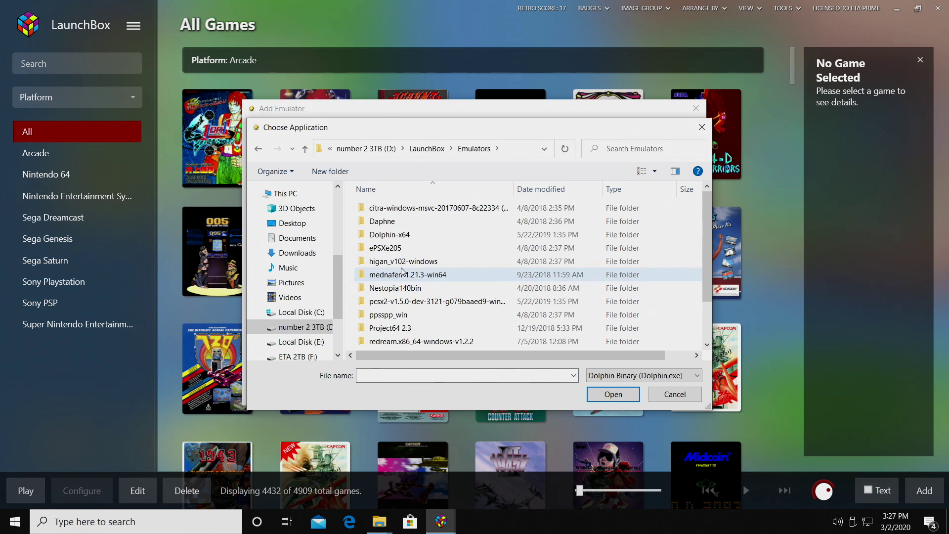
double_click(389, 236)
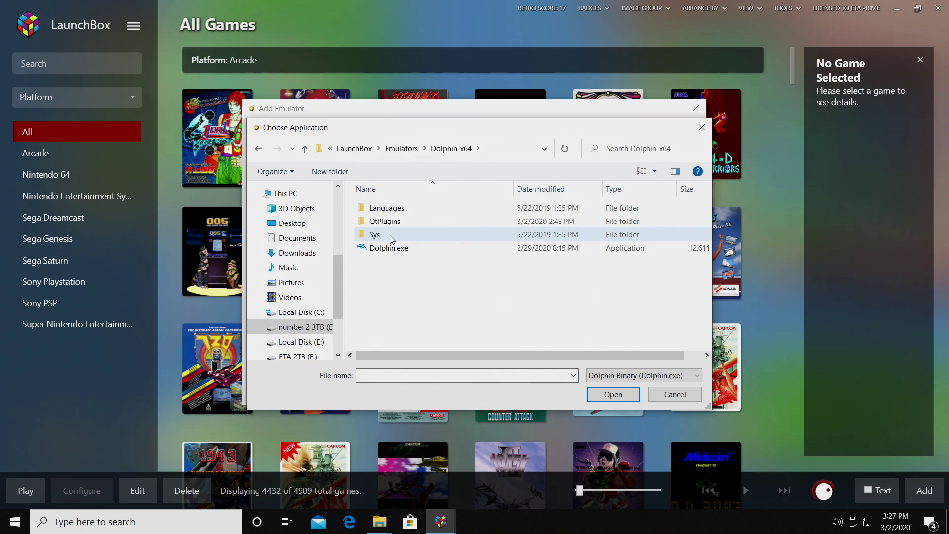
double_click(388, 248)
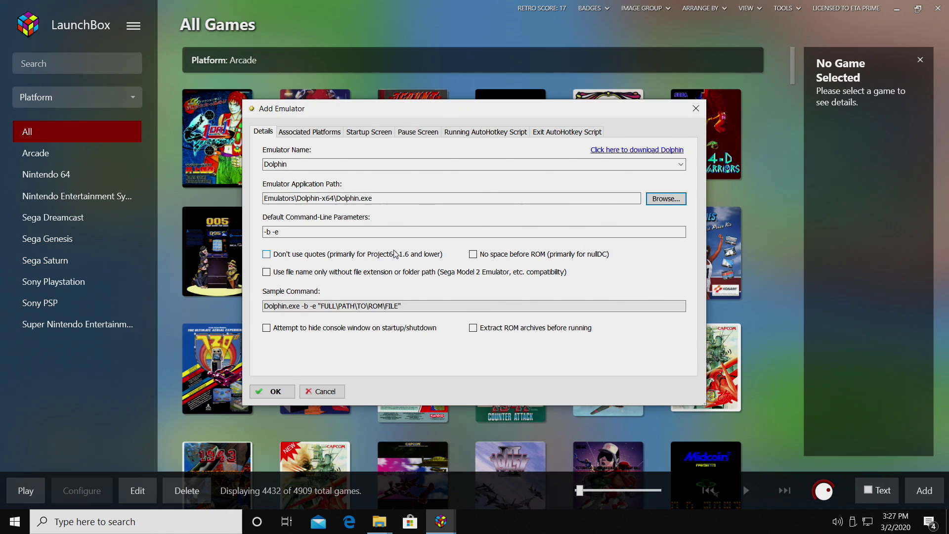
Keep Dolphin as the default emulator for the Nintendo GameCube and Nintendo Wii platforms and save the emulator entry
left_click(311, 132)
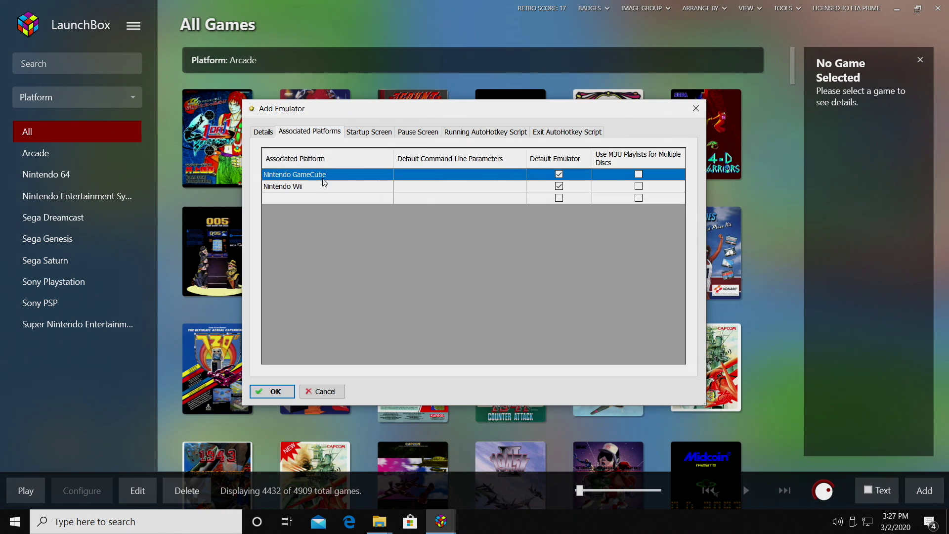
left_click(558, 175)
left_click(559, 175)
left_click(283, 390)
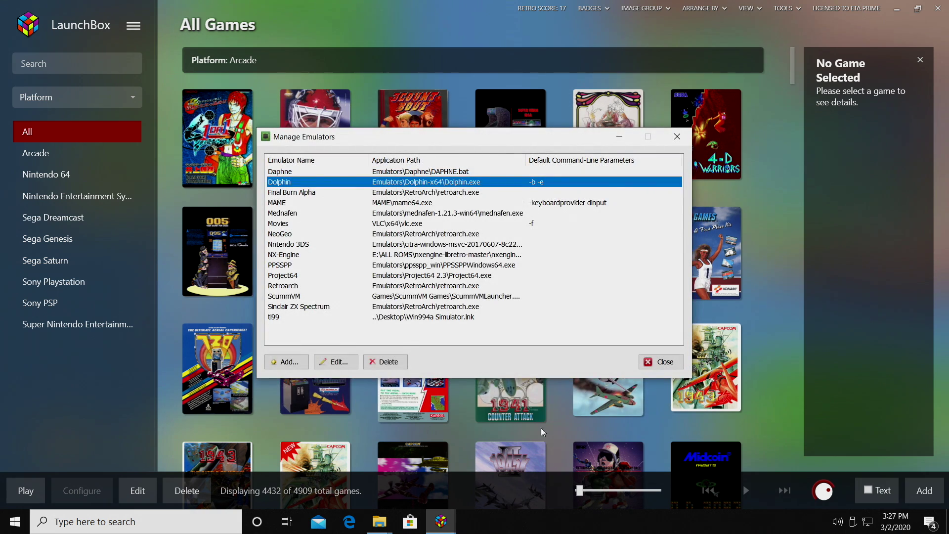
Start a ROM files import and add the Nintendo GameCube folder from the Desktop as its source
left_click(665, 363)
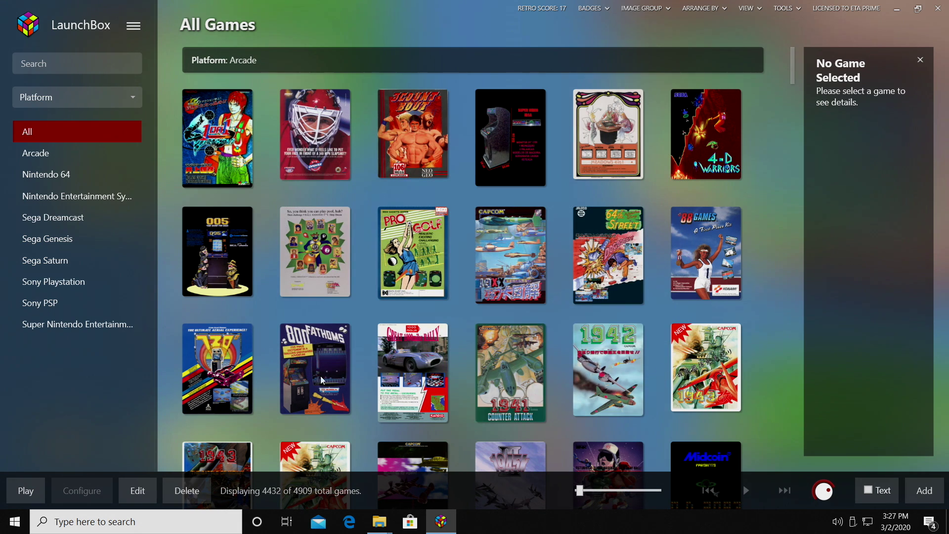
left_click(137, 25)
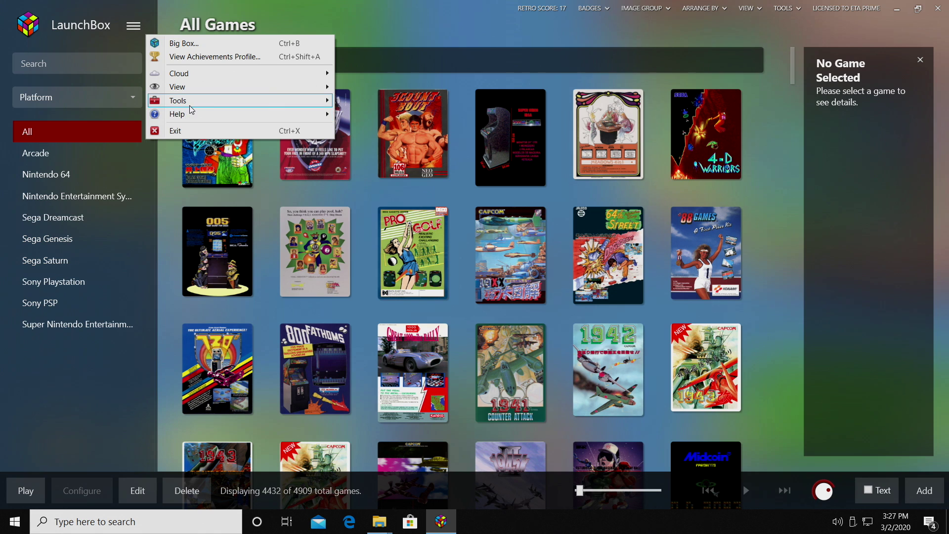
mouse_move(218, 101)
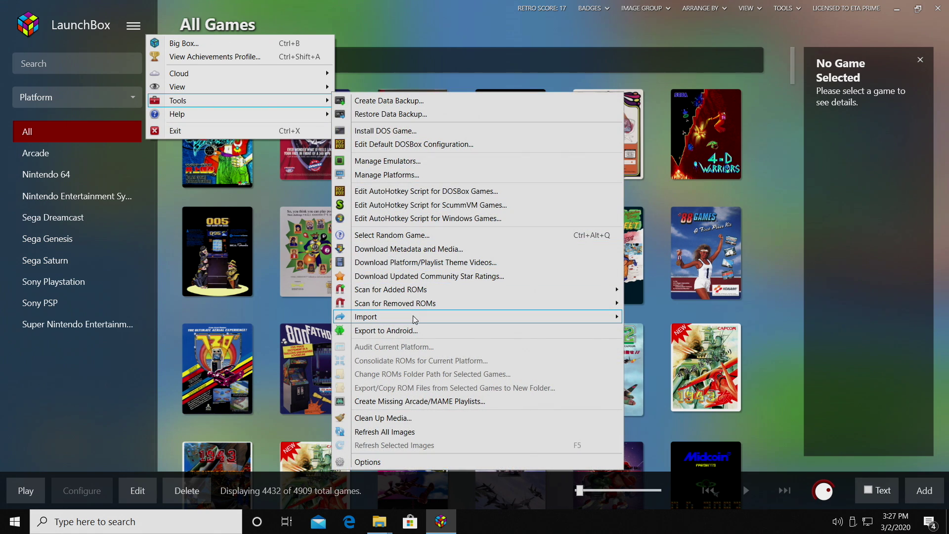
mouse_move(414, 317)
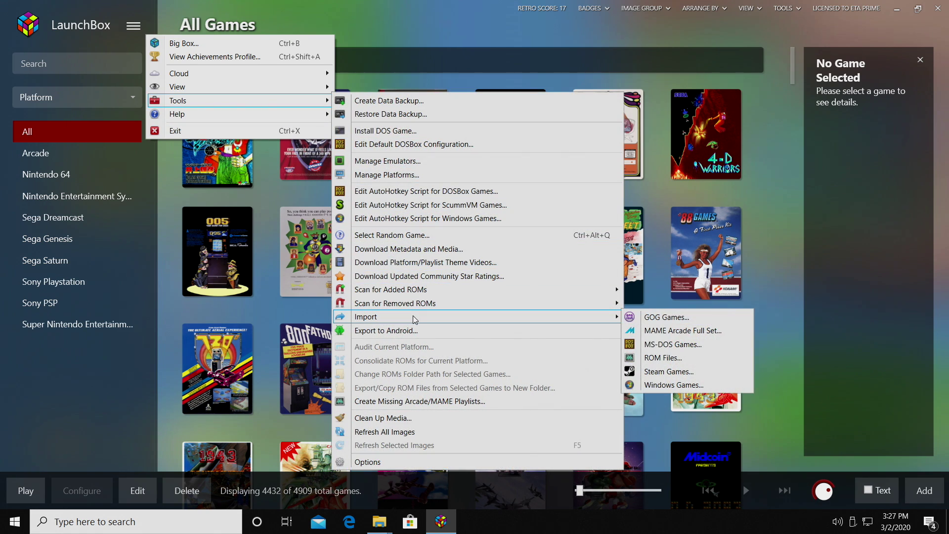
left_click(686, 357)
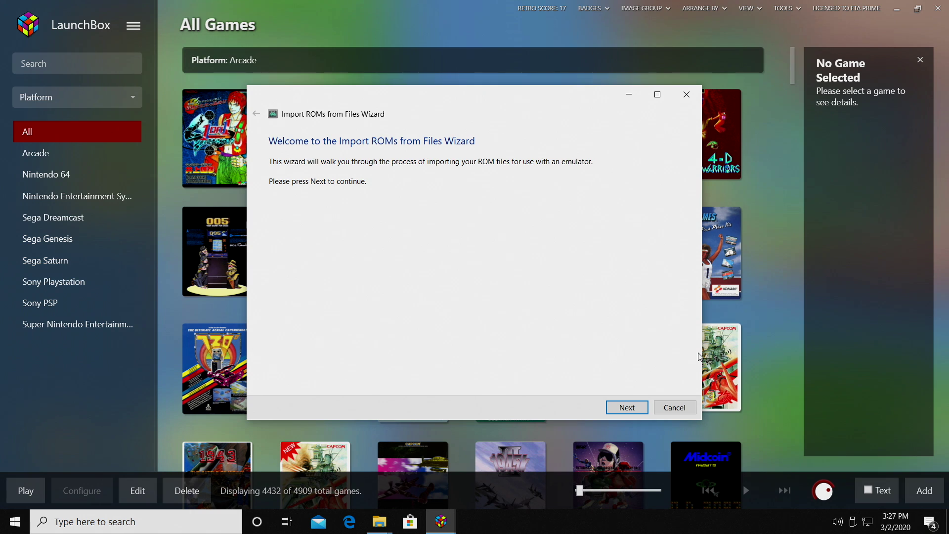
left_click(625, 406)
left_click(302, 379)
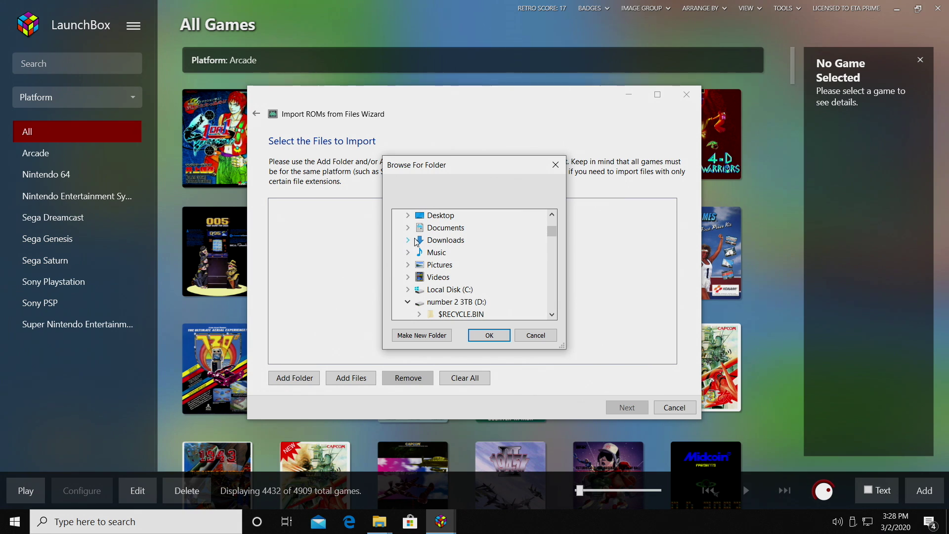
left_click(408, 216)
left_click(470, 240)
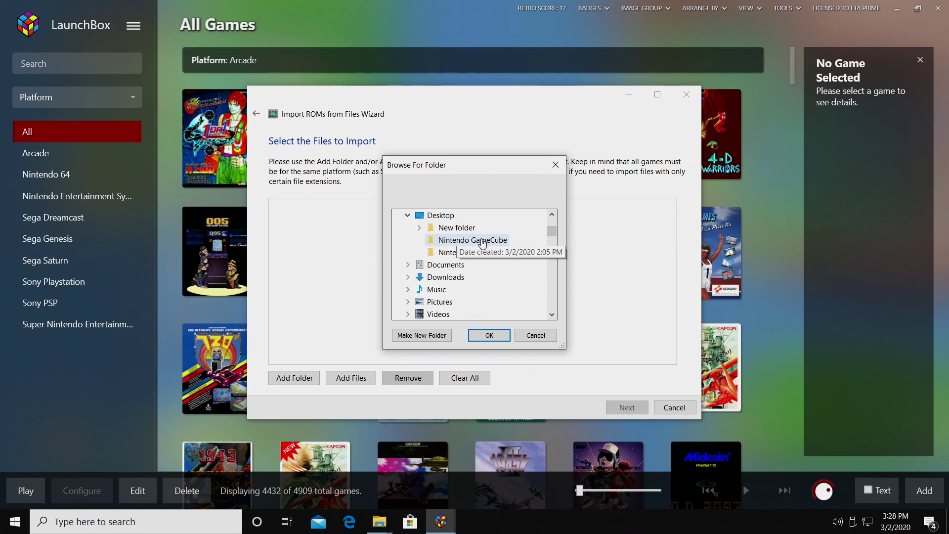
left_click(492, 334)
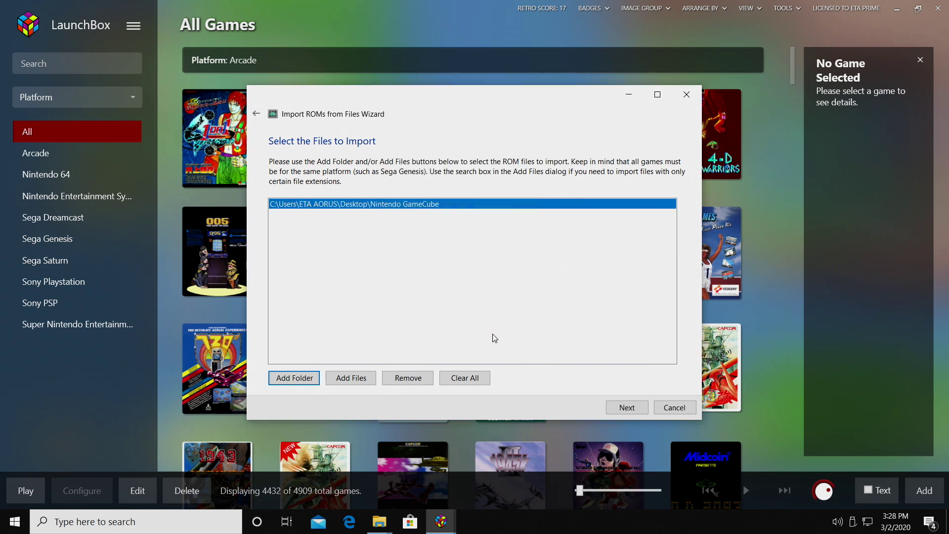
Set the import platform to Nintendo GameCube, keep Dolphin as the emulator, and choose to copy the files into the LaunchBox games folder
left_click(627, 408)
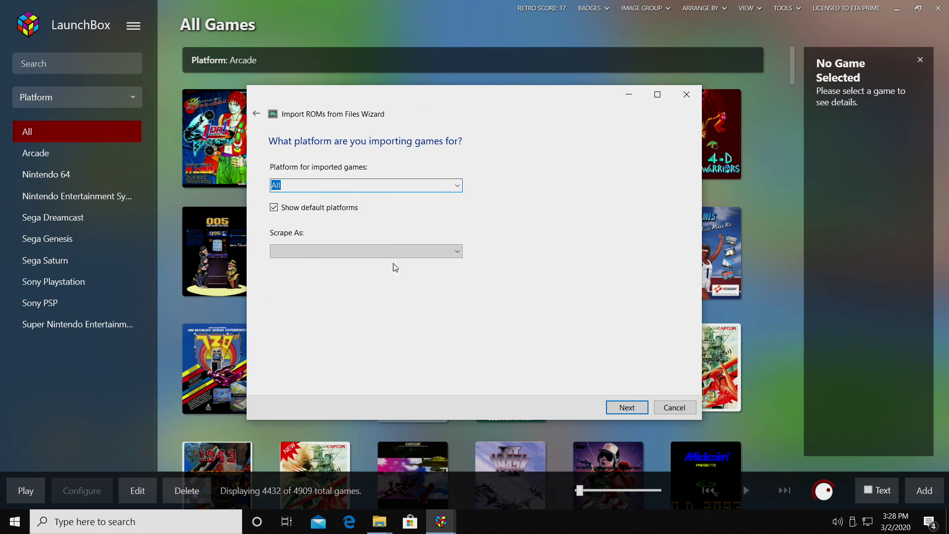
left_click(458, 185)
left_click_drag(455, 230, 444, 360)
left_click(344, 336)
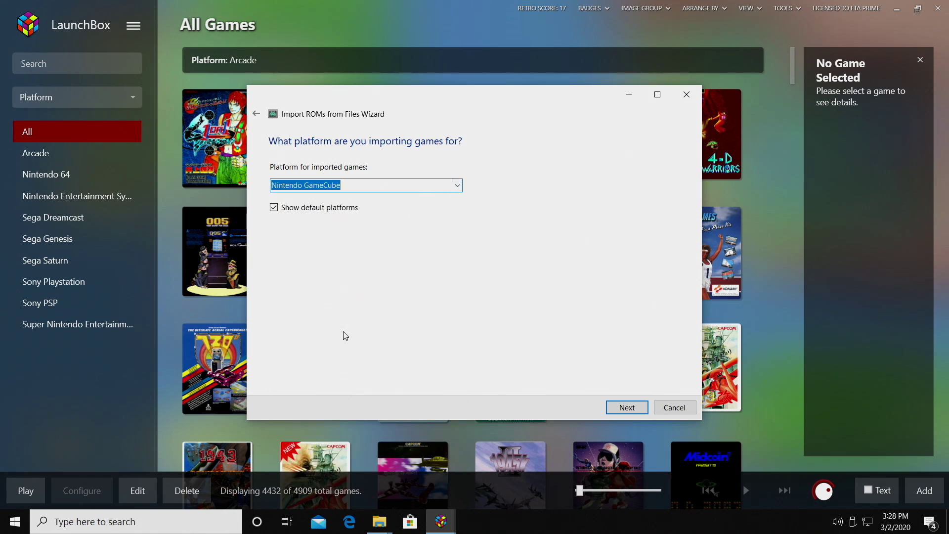
left_click(626, 407)
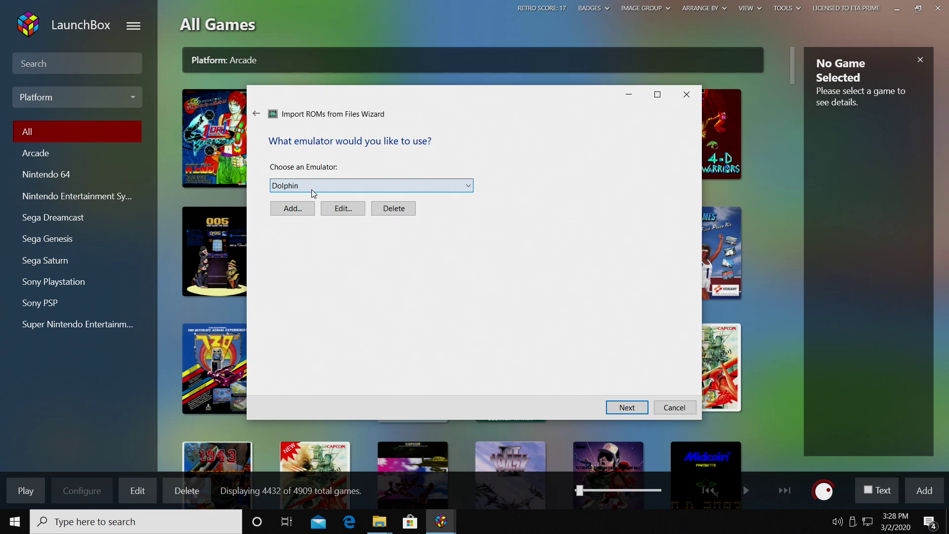
left_click(627, 407)
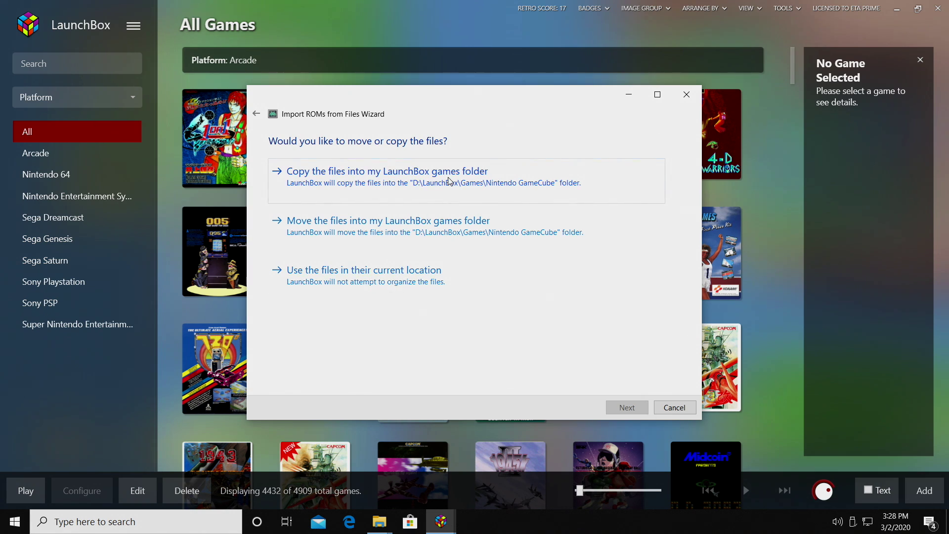
left_click(493, 186)
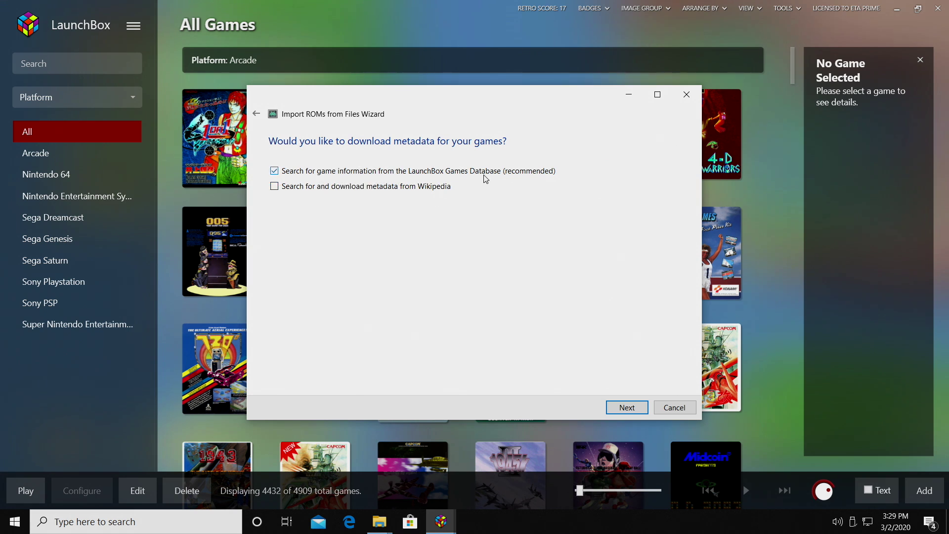
Keep the LaunchBox Games Database metadata search, include all image types and all EmuMovies media types, and accept the default custom options
left_click(627, 407)
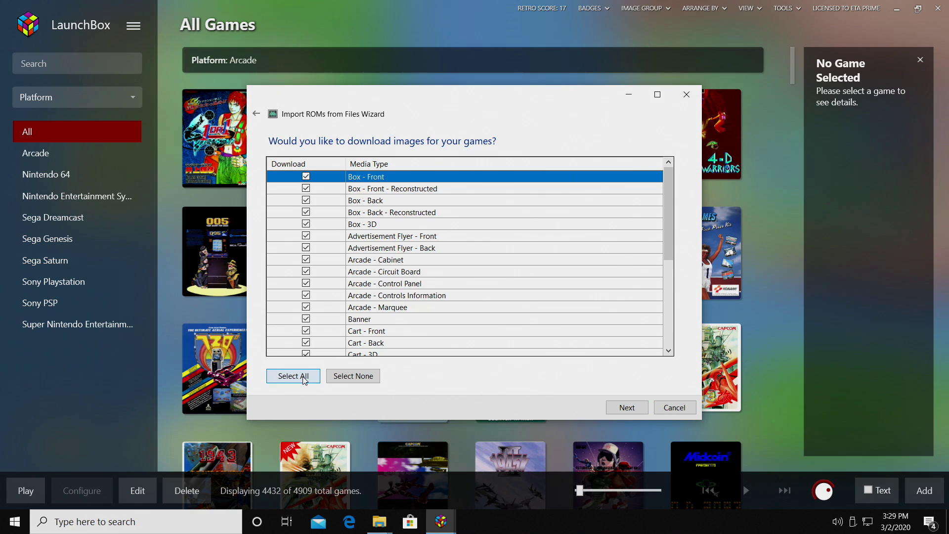
left_click(627, 407)
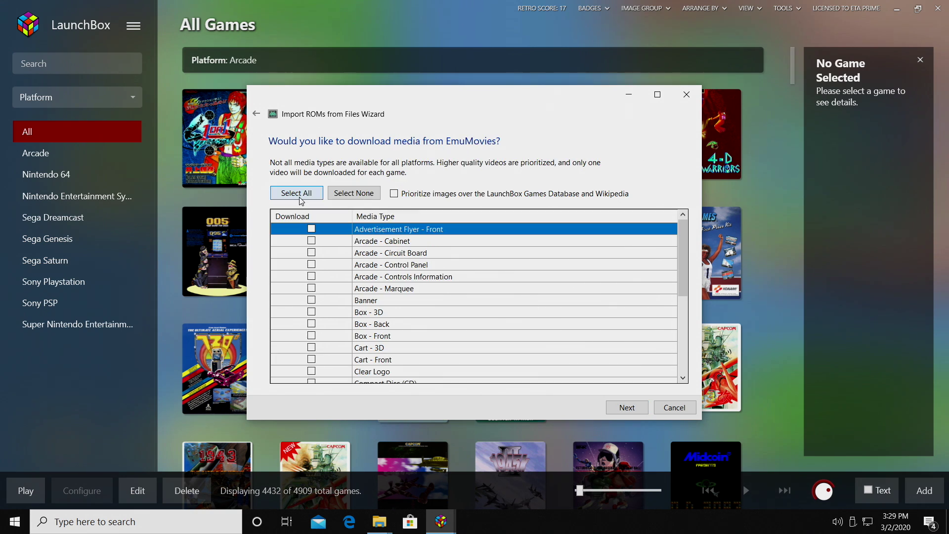
left_click(300, 196)
left_click(625, 407)
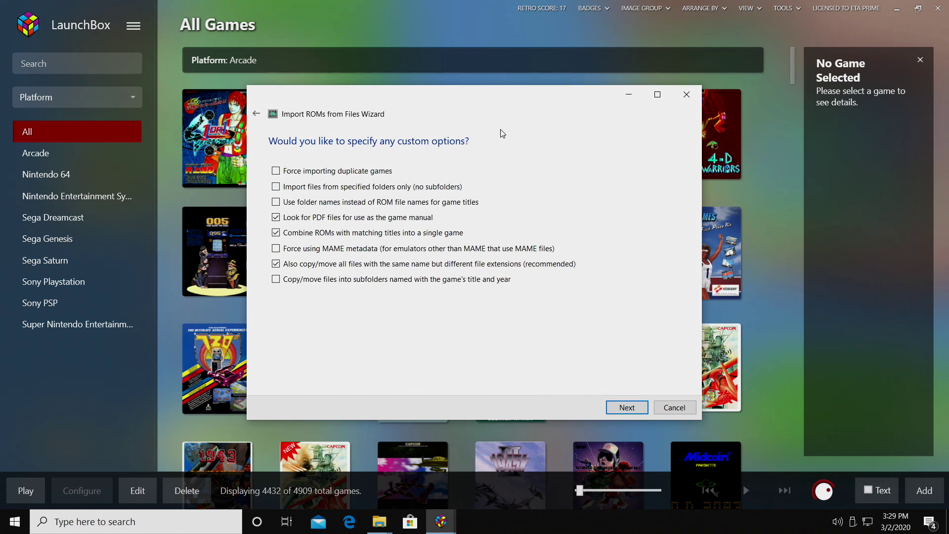
left_click(623, 412)
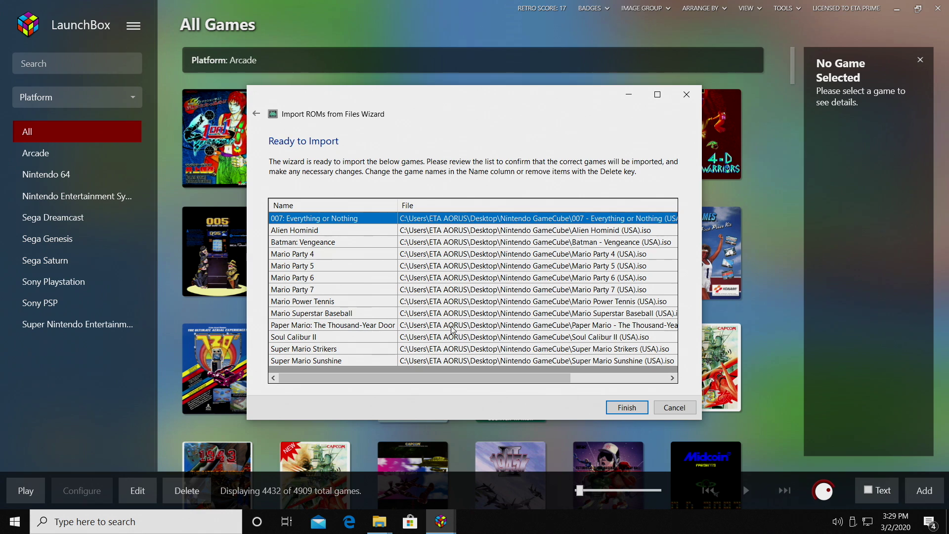
Review the GameCube ROM list through to its file extensions and finish the import
left_click_drag(465, 378, 581, 398)
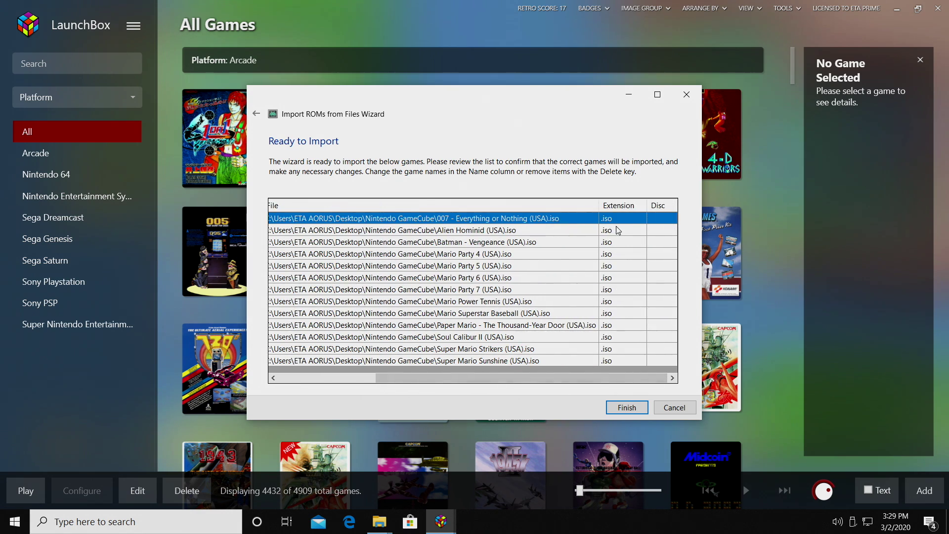
left_click(627, 407)
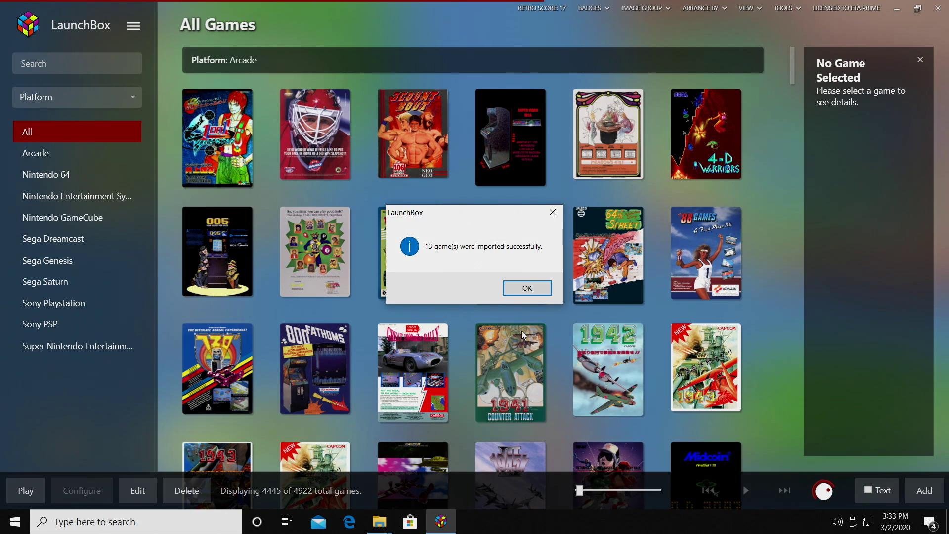
left_click(527, 288)
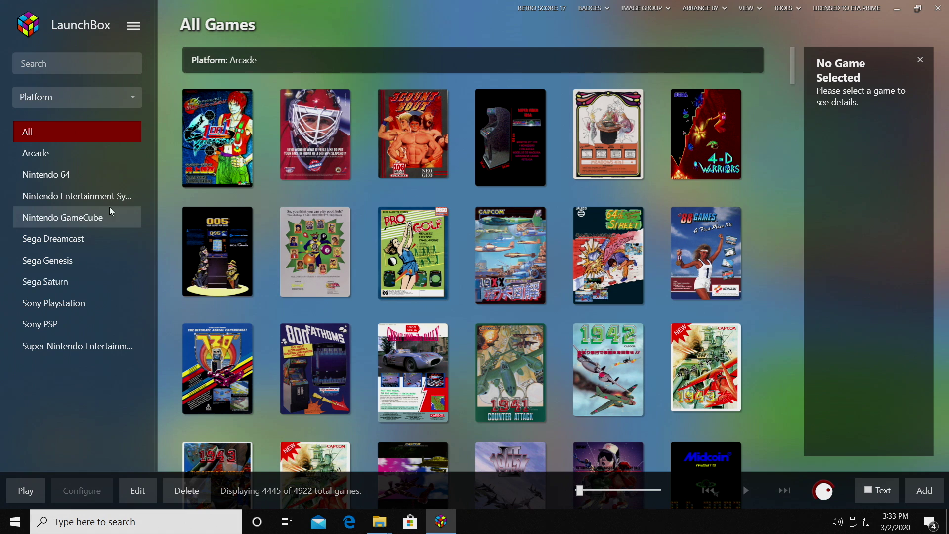
Test SoulCalibur II by launching it from the Nintendo GameCube platform and exiting through the in-game pause screen
left_click(42, 221)
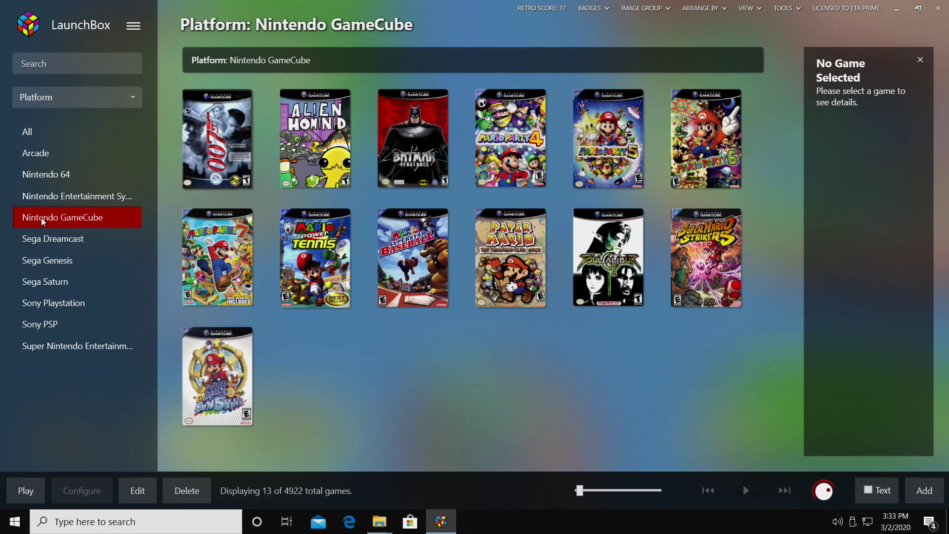
double_click(628, 262)
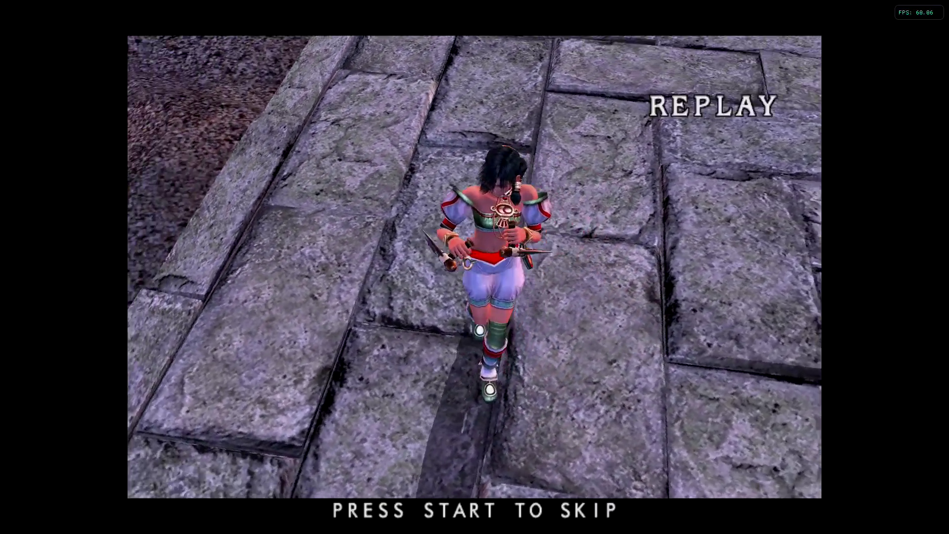
key("Escape")
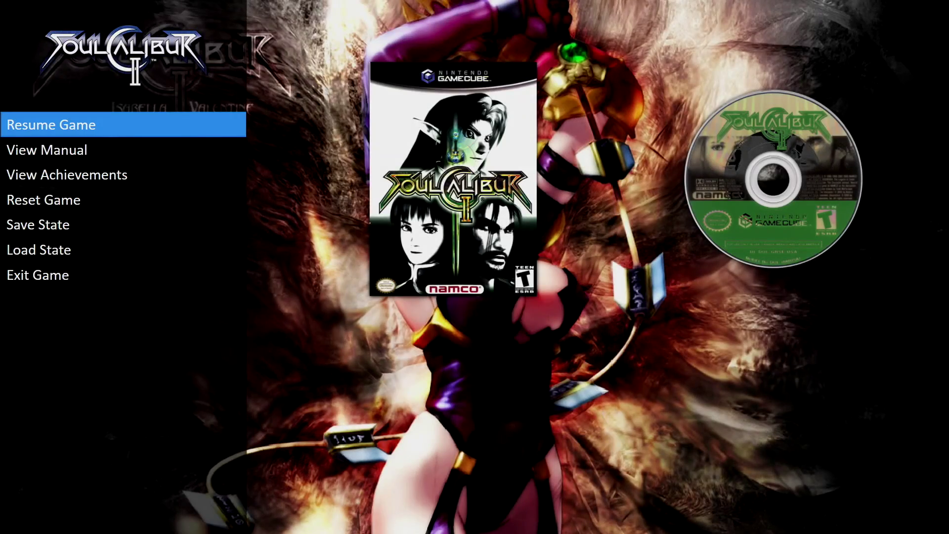
key("Down")
key("Down")
key("Down")
key("Down")
key("Down")
key("Down")
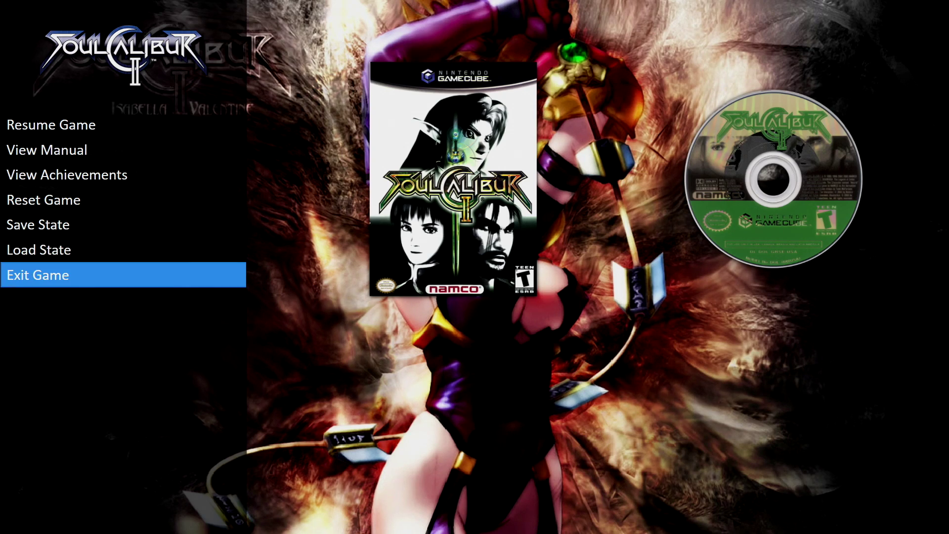
key("Return")
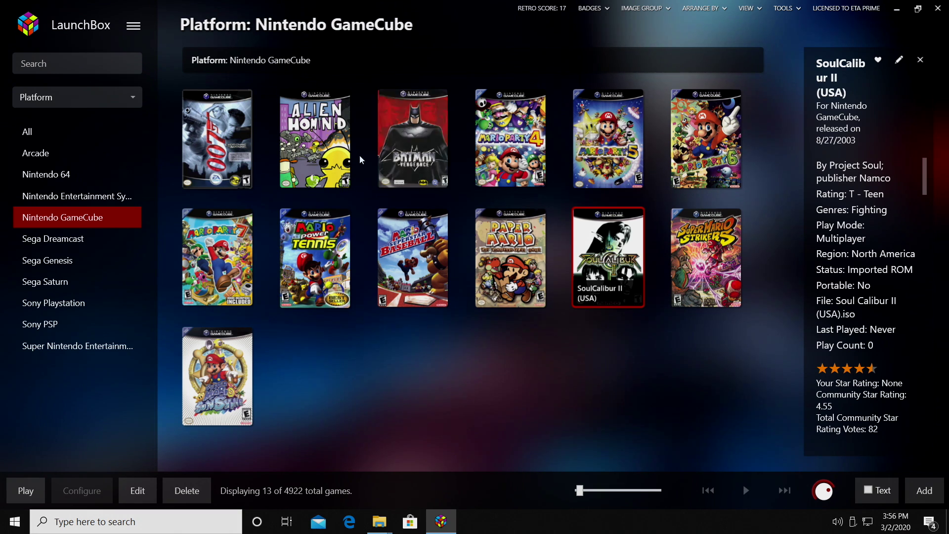
Start another ROM files import and add the Nintendo wii folder from the Desktop as its source
left_click(137, 33)
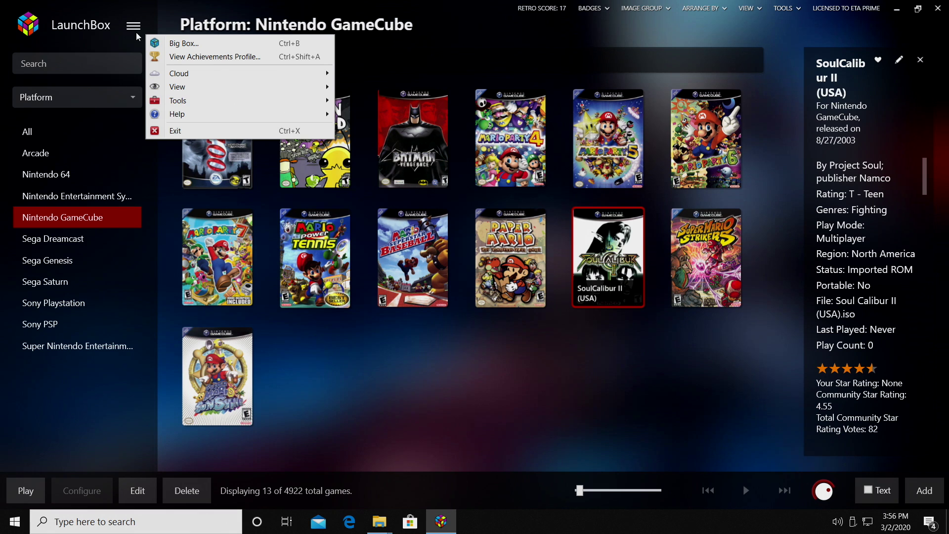
mouse_move(191, 104)
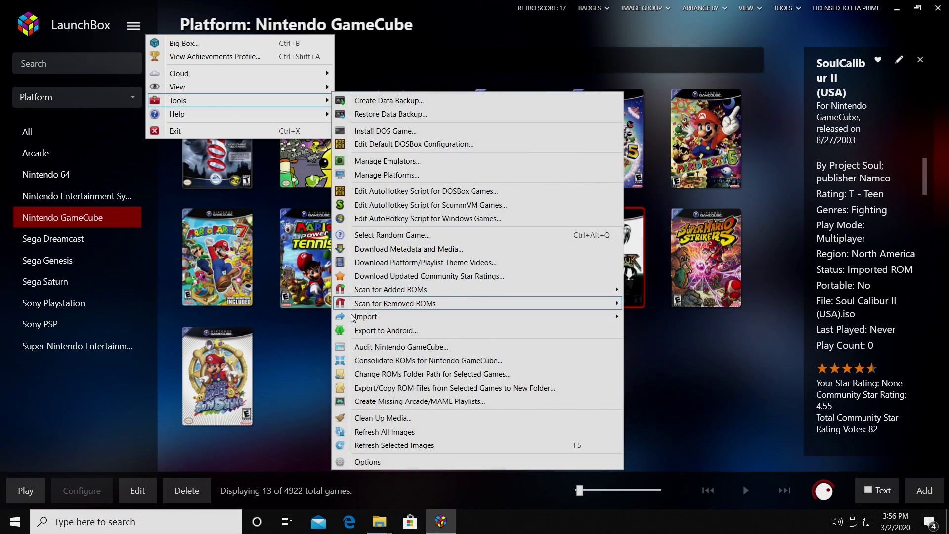
mouse_move(356, 320)
left_click(710, 363)
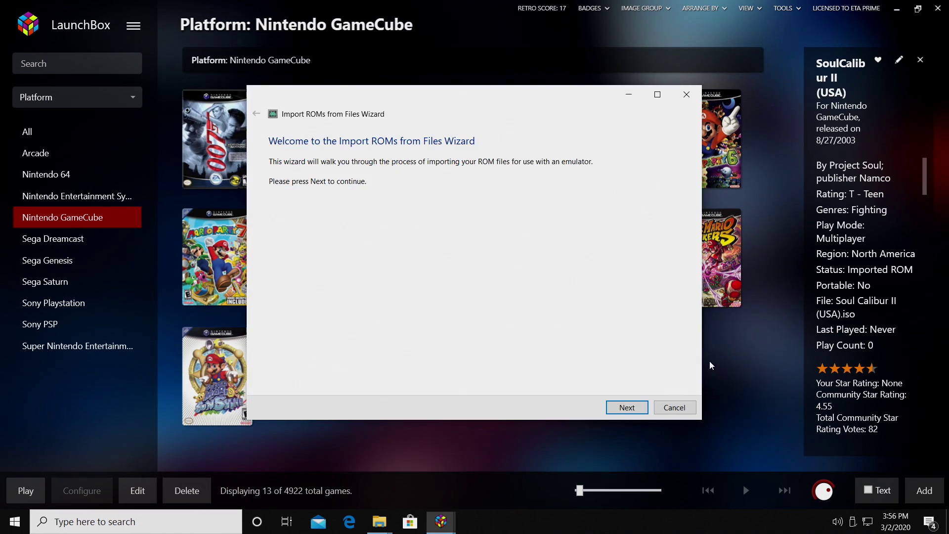
left_click(624, 408)
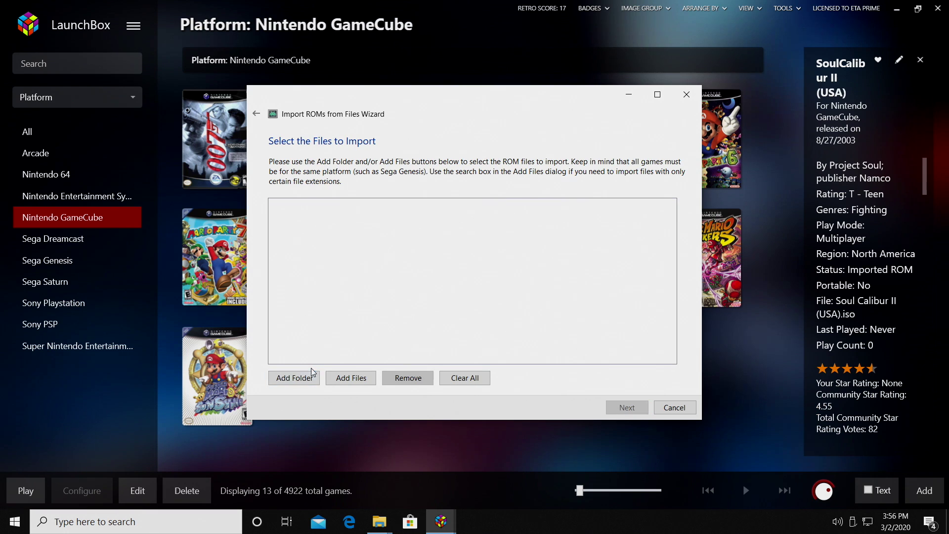
left_click(291, 379)
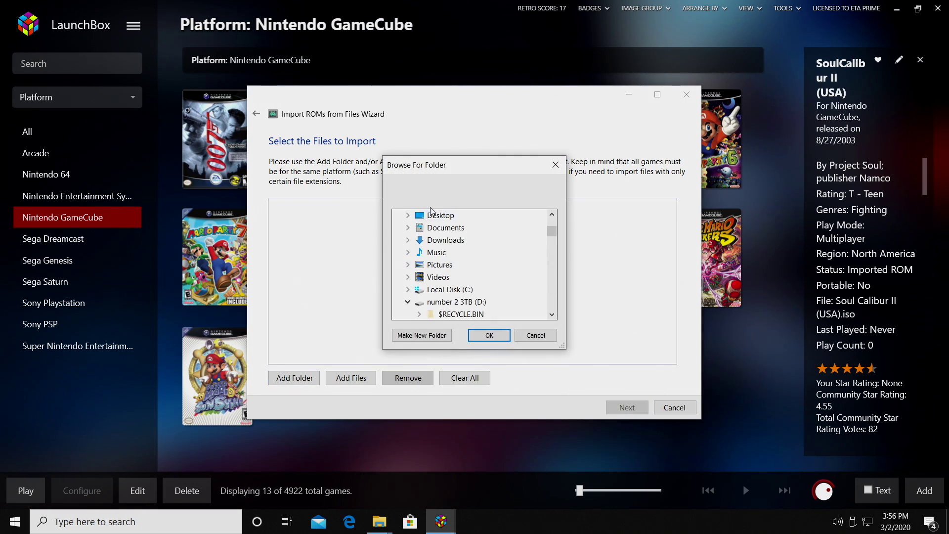
left_click(407, 215)
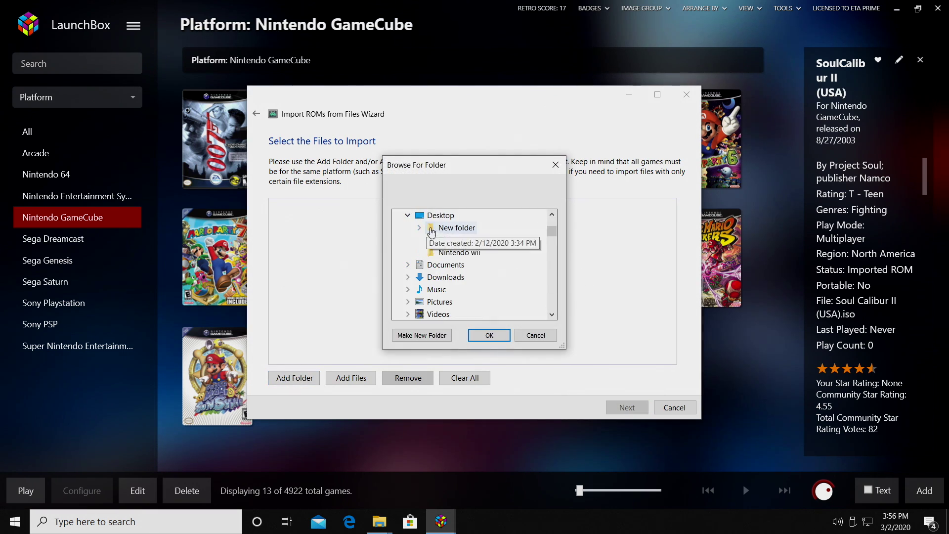
left_click(453, 252)
left_click(489, 335)
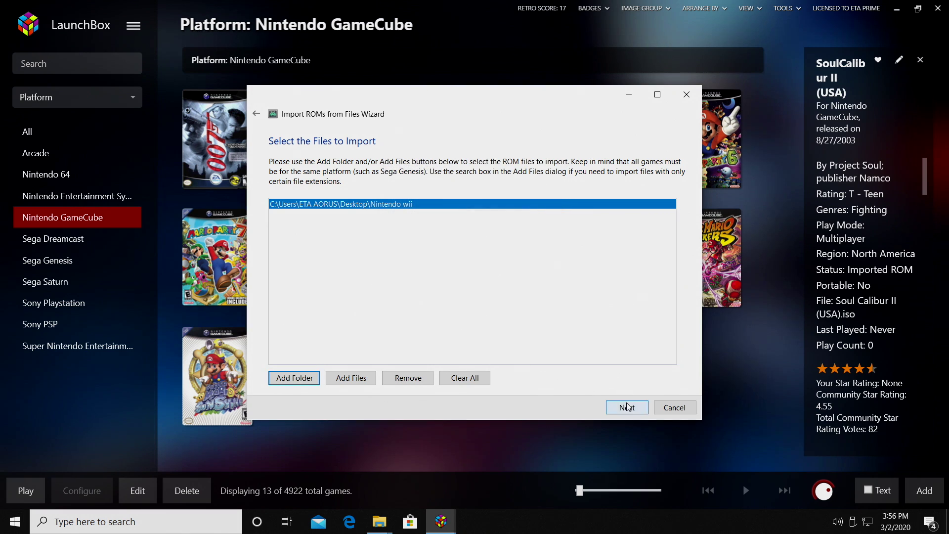
Set the platform for the imported games to Nintendo Wii and accept the preselected emulator
left_click(627, 406)
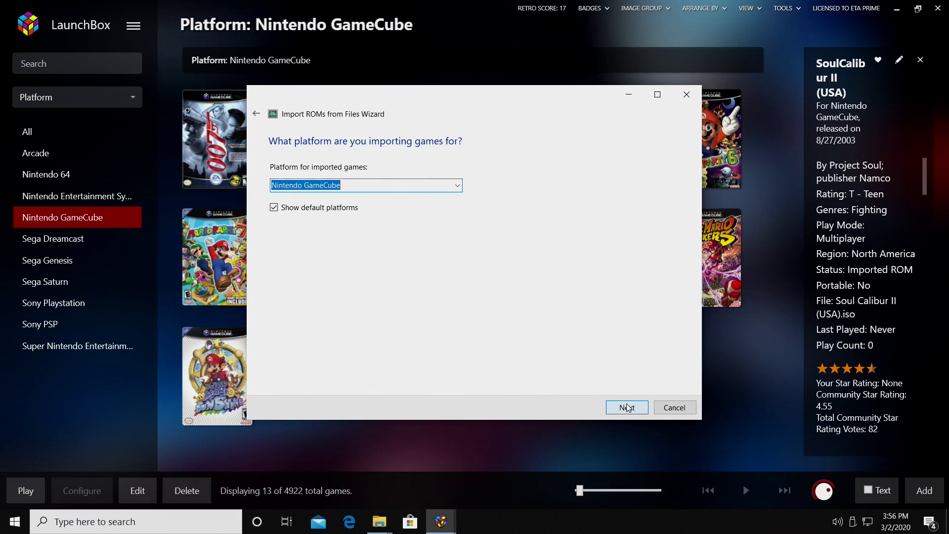
left_click(457, 189)
left_click(353, 247)
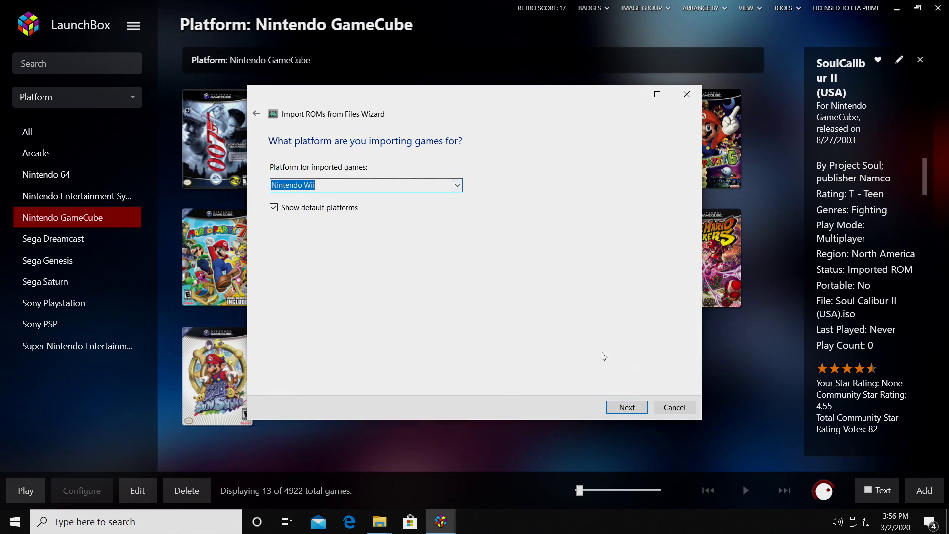
left_click(627, 406)
left_click(626, 409)
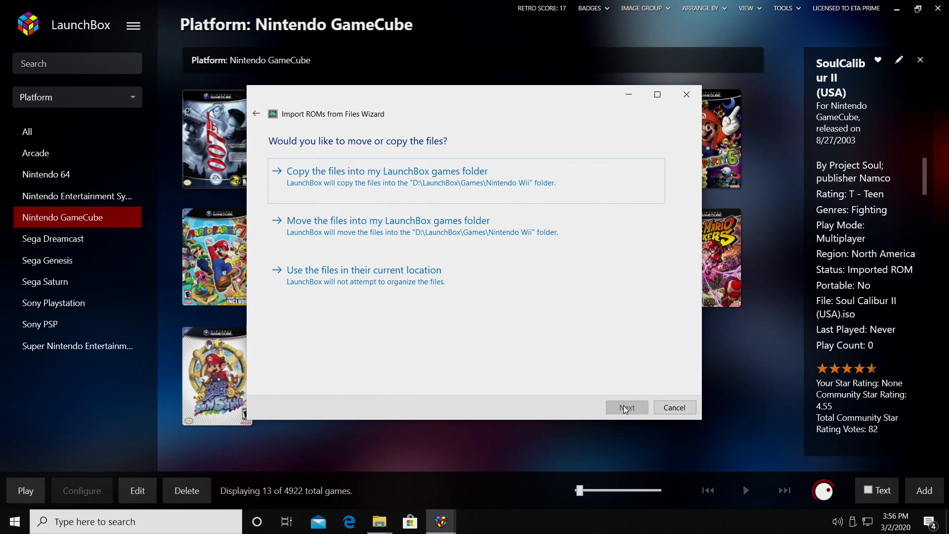
Copy the Wii files into the LaunchBox games folder, with metadata from the LaunchBox Games Database and the preselected image types
left_click(299, 181)
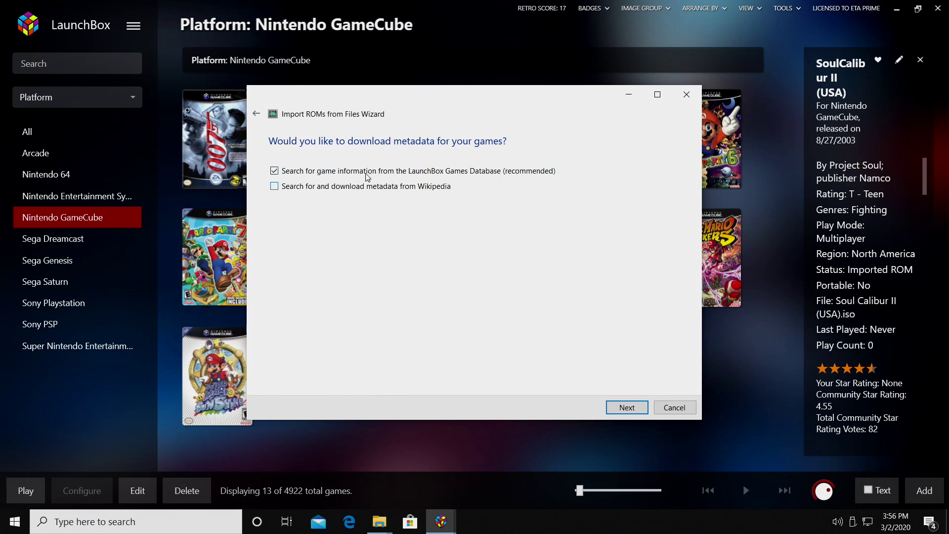
left_click(627, 408)
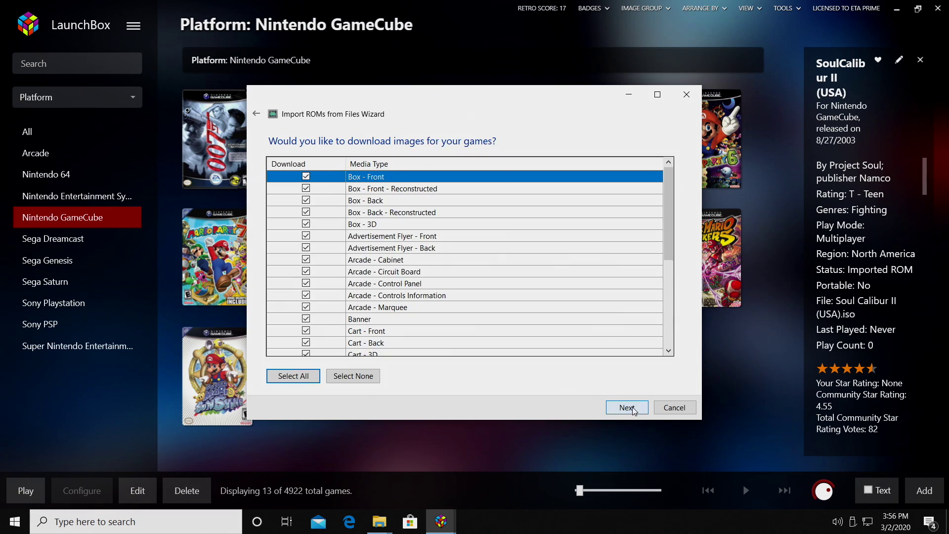
left_click(626, 407)
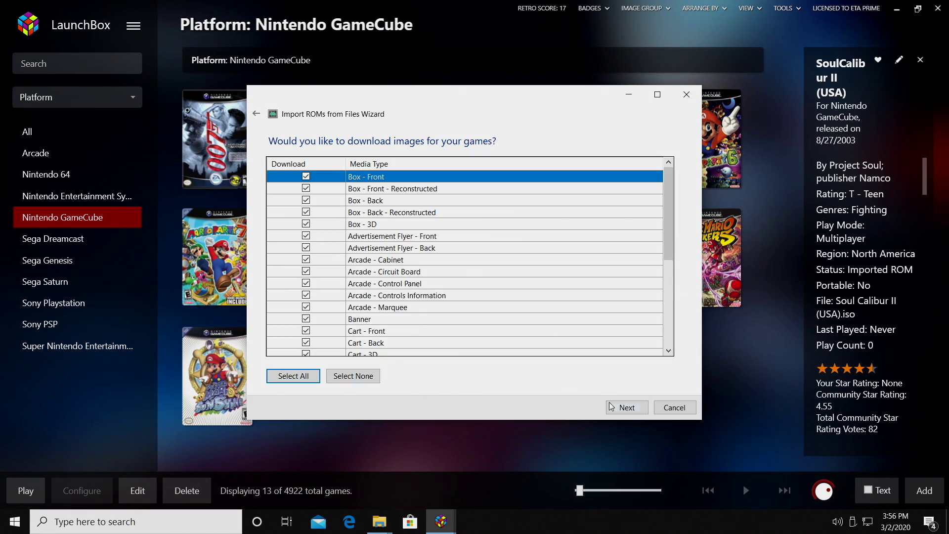
left_click(615, 408)
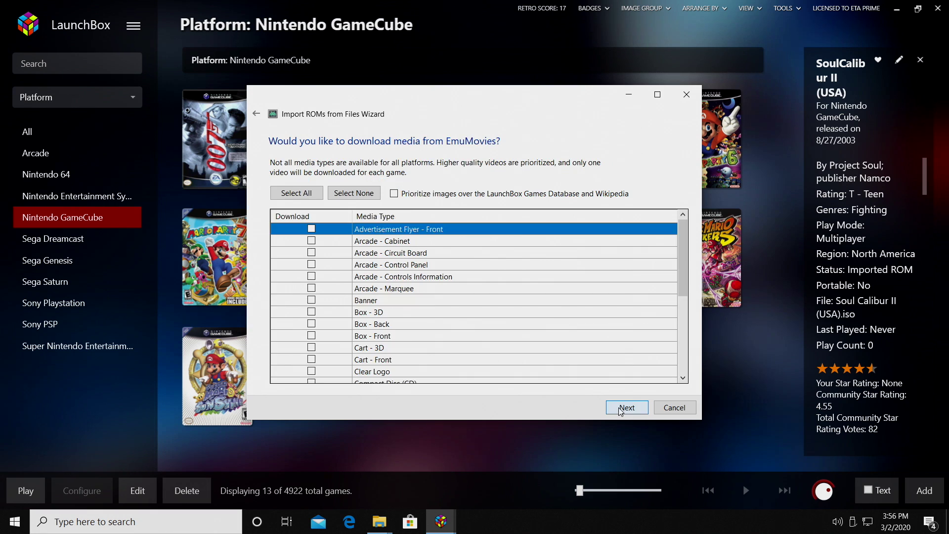
Keep the EmuMovies media selection as preset, finish the Wii import and close the import message
left_click(619, 410)
left_click(619, 411)
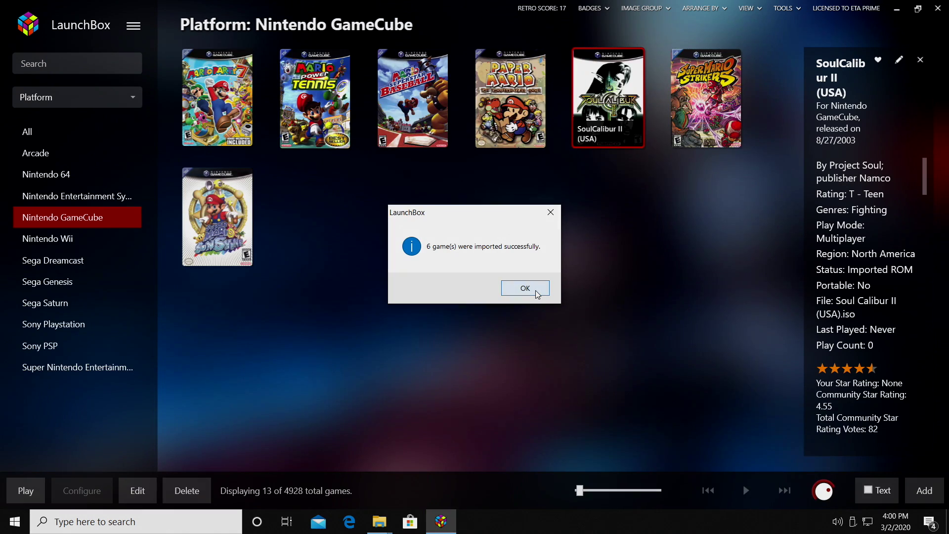
left_click(537, 295)
Launch Super Smash Bros. Brawl from the Nintendo Wii platform and test navigation through its mode selection menu
left_click(58, 240)
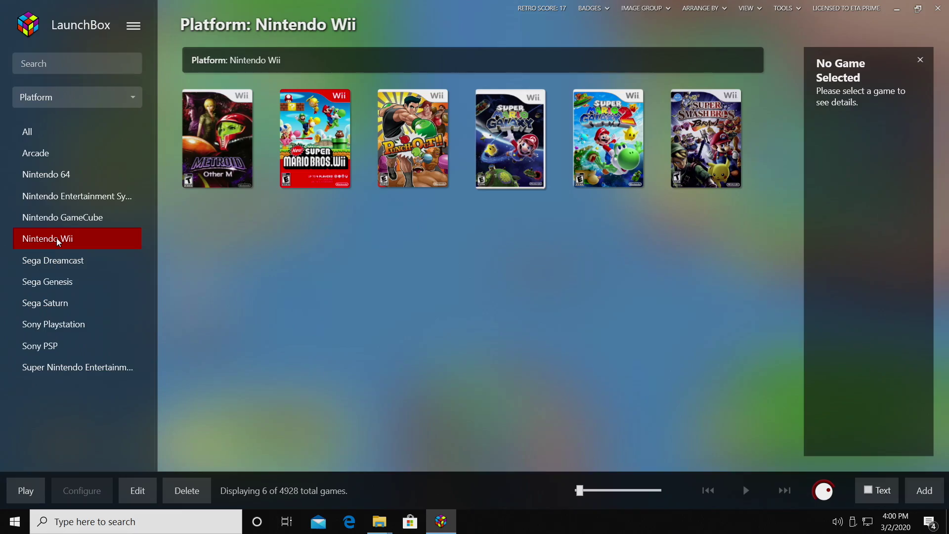
double_click(713, 148)
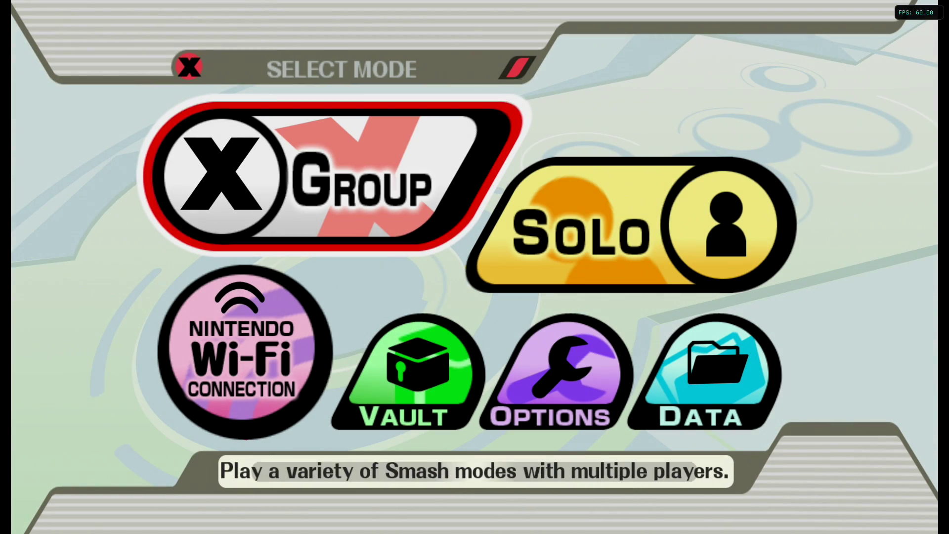
key("Down")
key("Up")
key("Right")
key("Left")
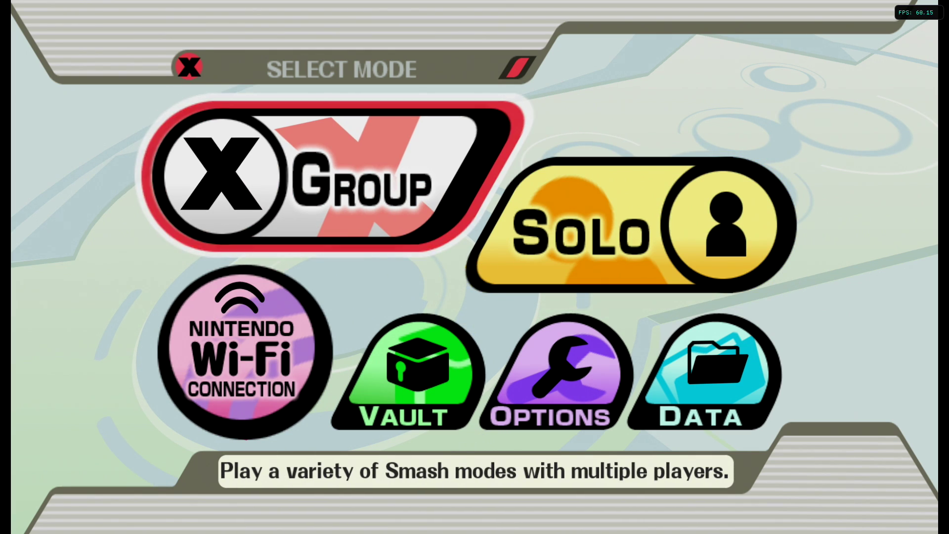
key("Right")
key("Down")
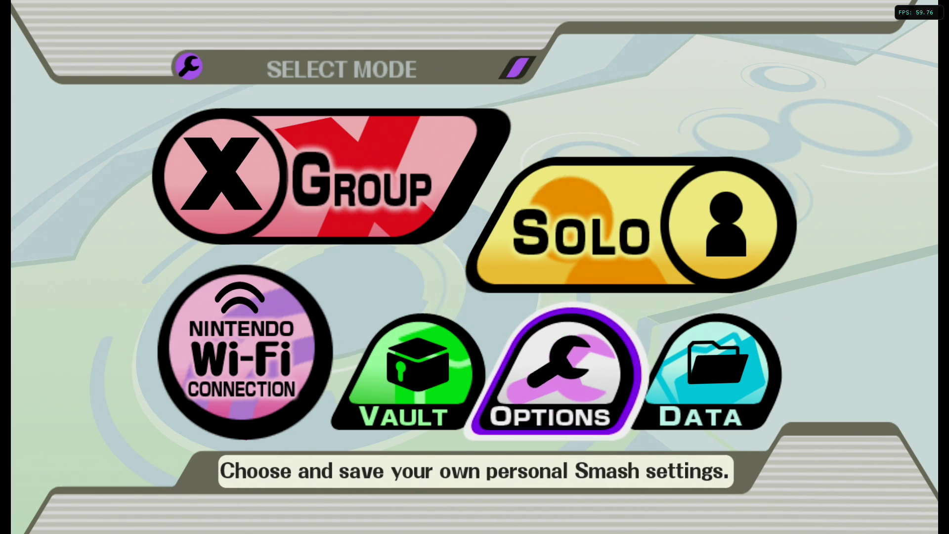
key("Left")
key("Left")
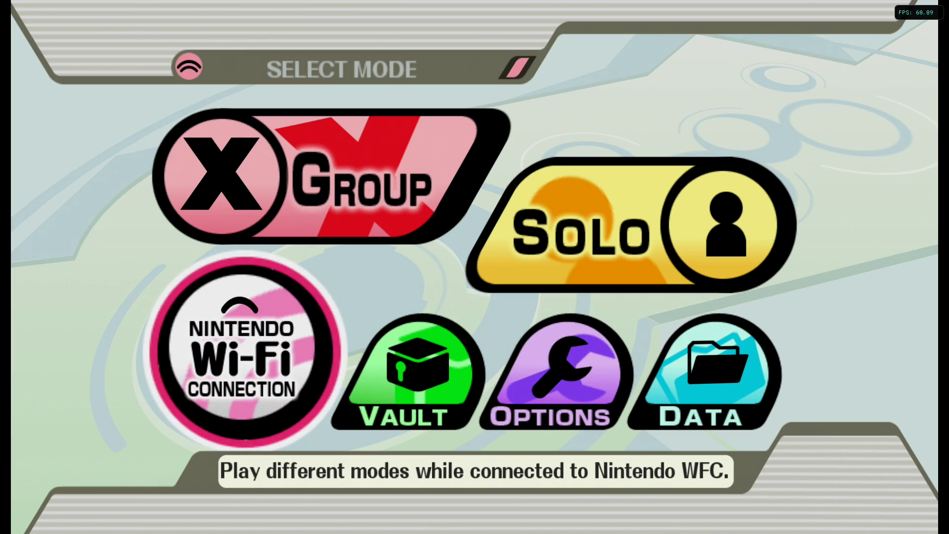
Exit Super Smash Bros. Brawl through the in-game pause screen and review the imported Nintendo GameCube and Nintendo Wii games
key("Escape")
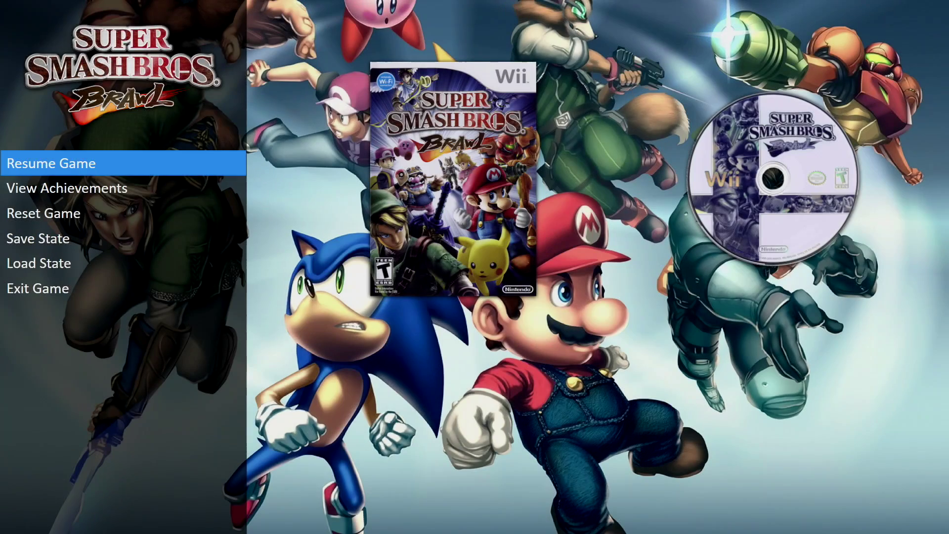
key("Down")
key("Down")
key("Down")
key("Down")
key("Down")
key("Return")
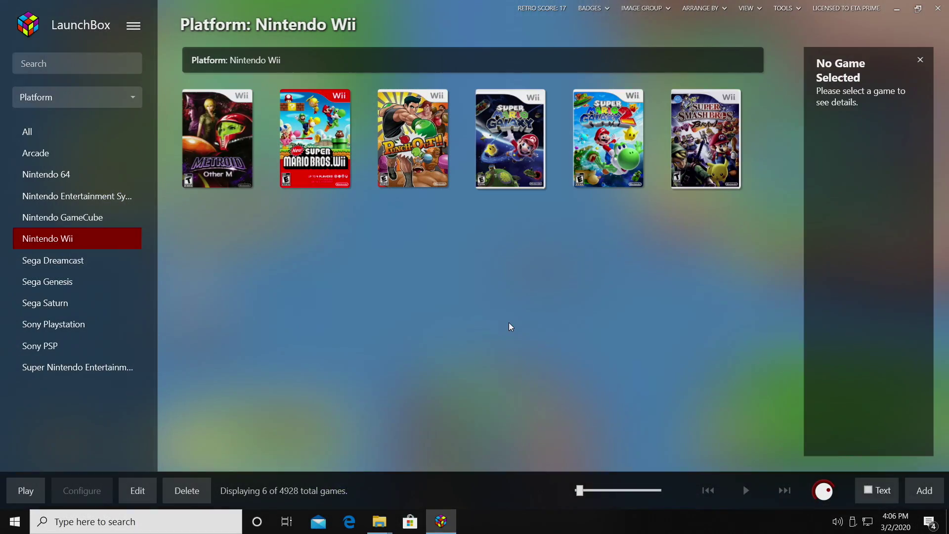
left_click(114, 218)
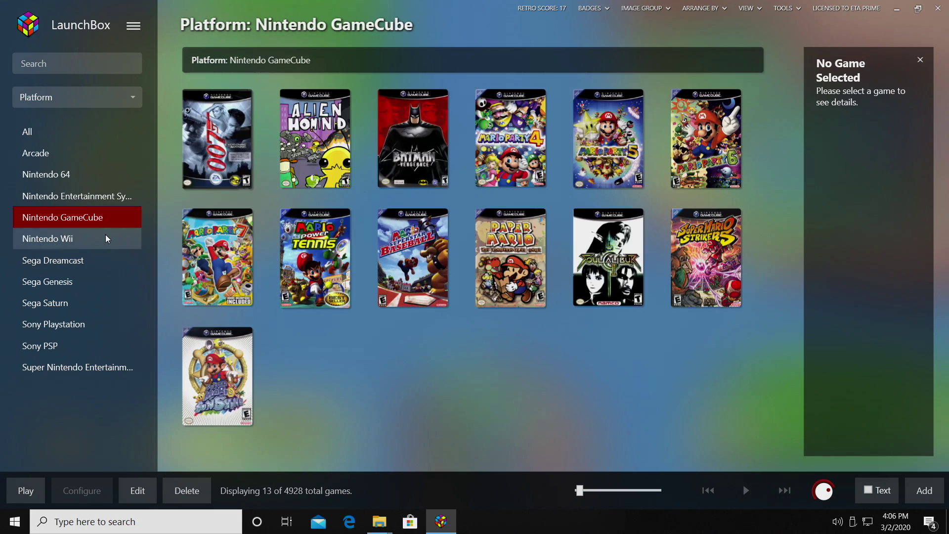
left_click(108, 239)
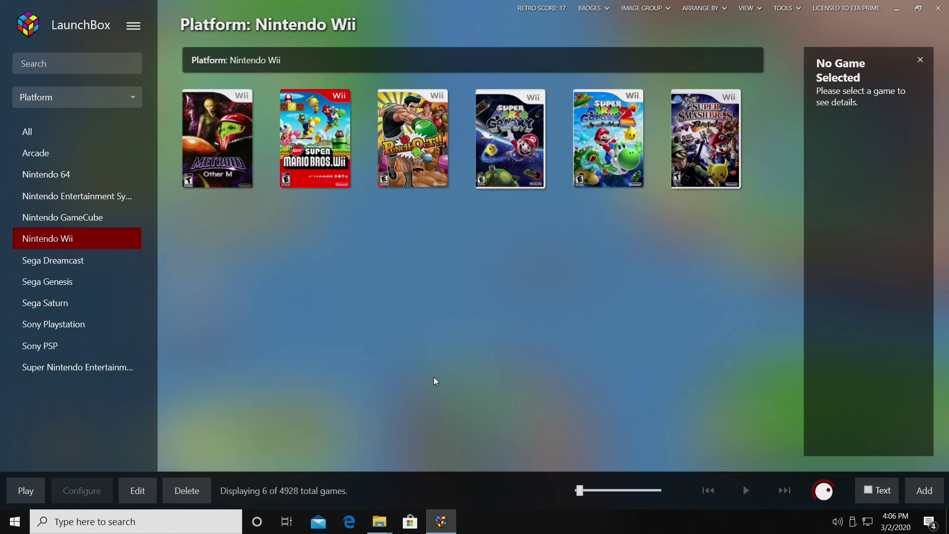